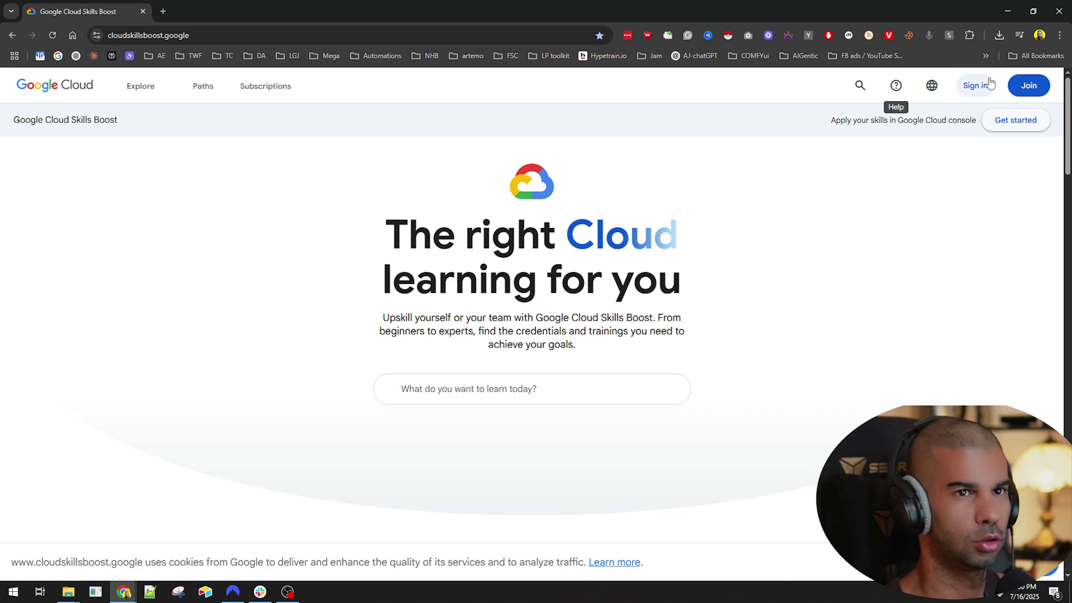
Step: Sign in to Skills Boost with a Google account and return to the signed-in dashboard window
click(975, 85)
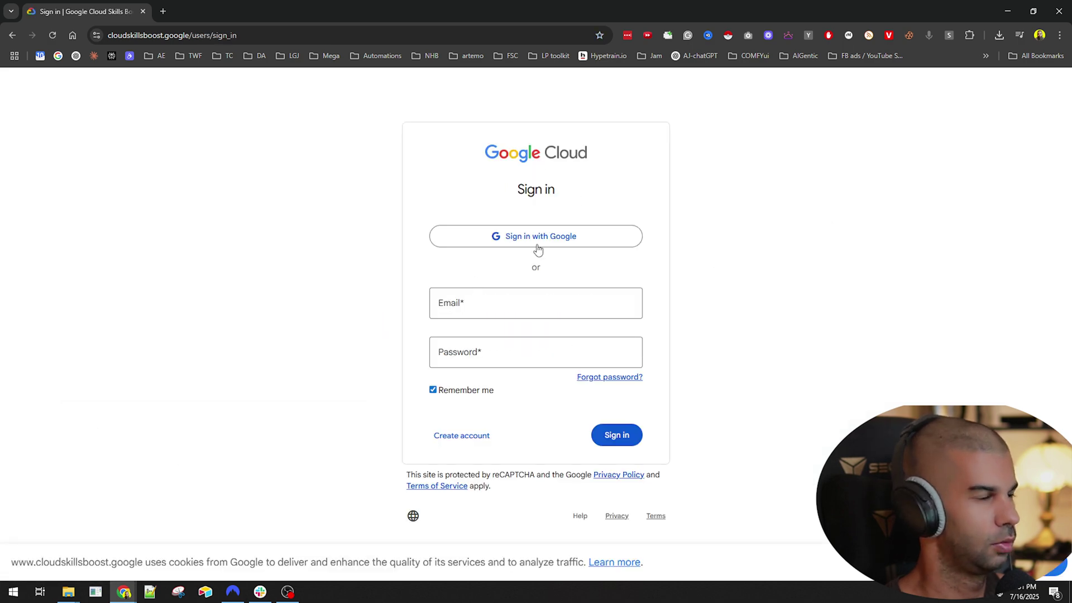
click(523, 236)
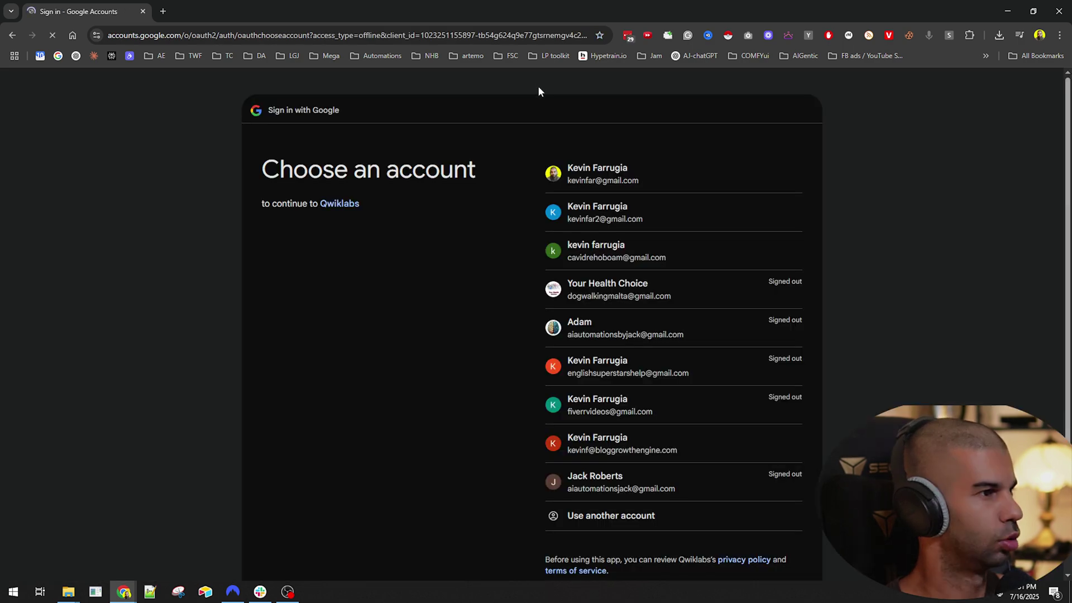
drag(539, 12, 362, 298)
click(570, 288)
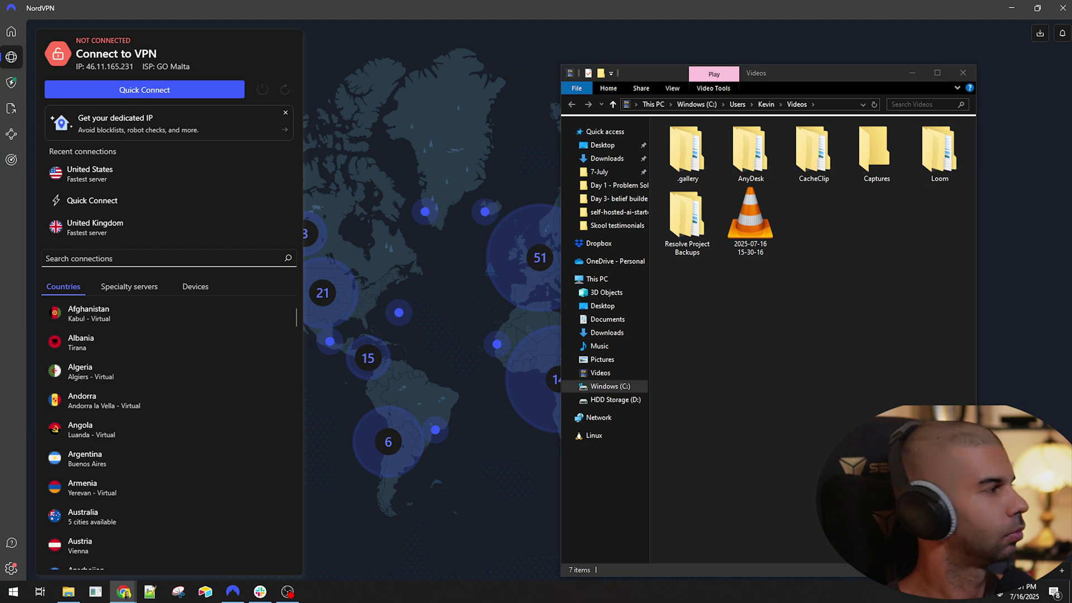
key(alt+Tab)
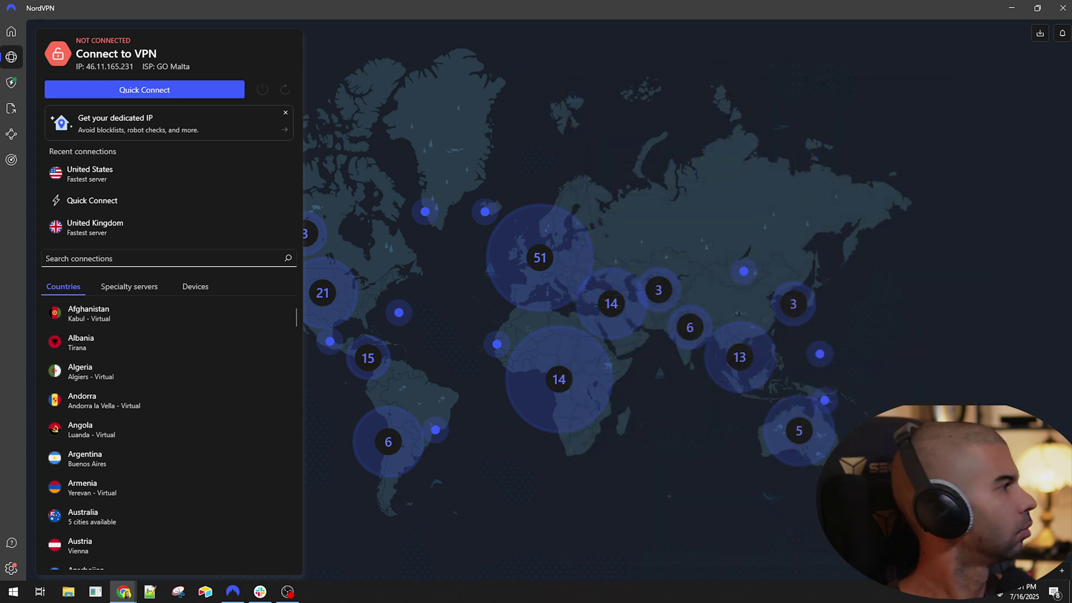
key(alt+Tab)
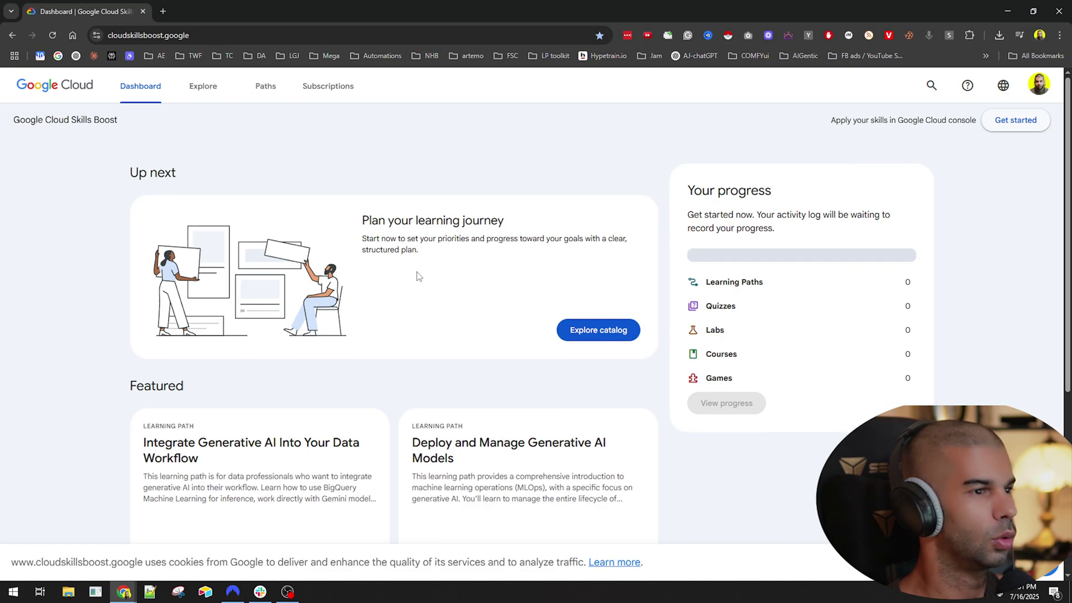
Step: Search the Explore catalog for 'generative ai' and open the Prompt Design lab card
click(210, 91)
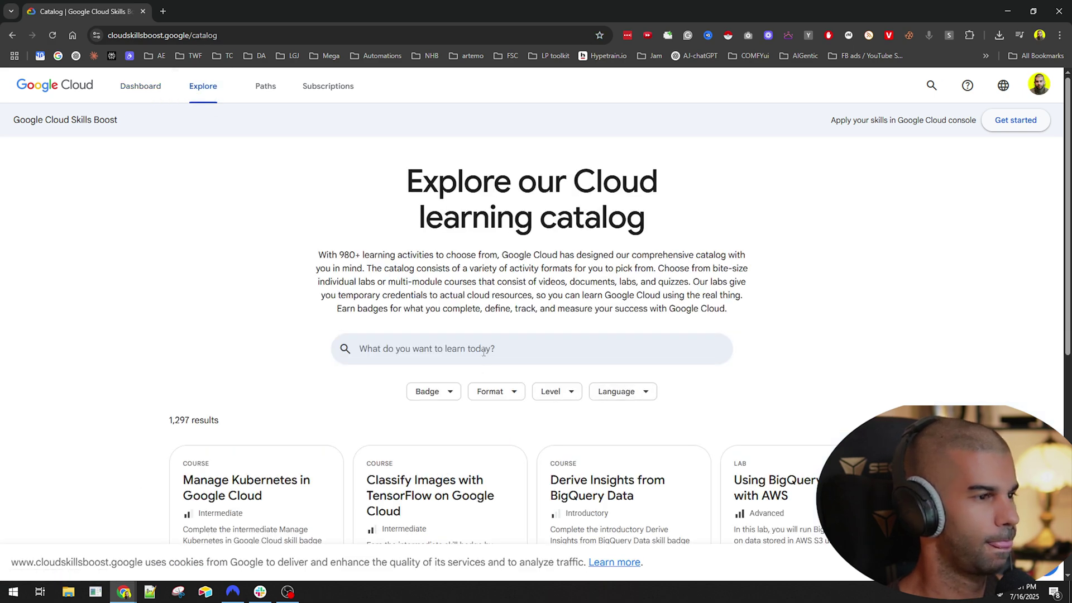
click(435, 348)
click(354, 421)
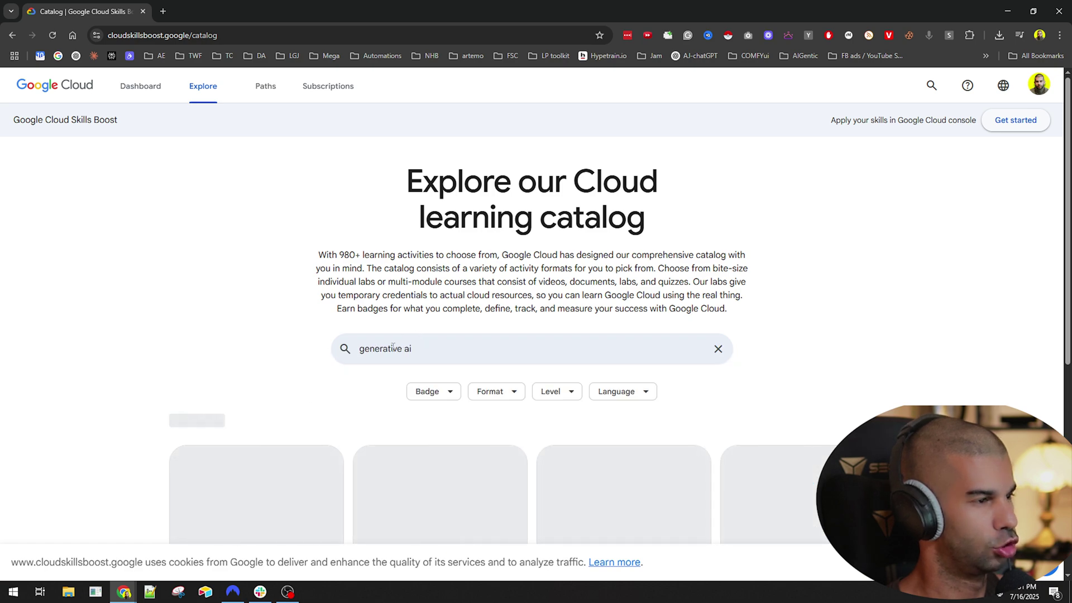
scroll(392, 348, down, 3)
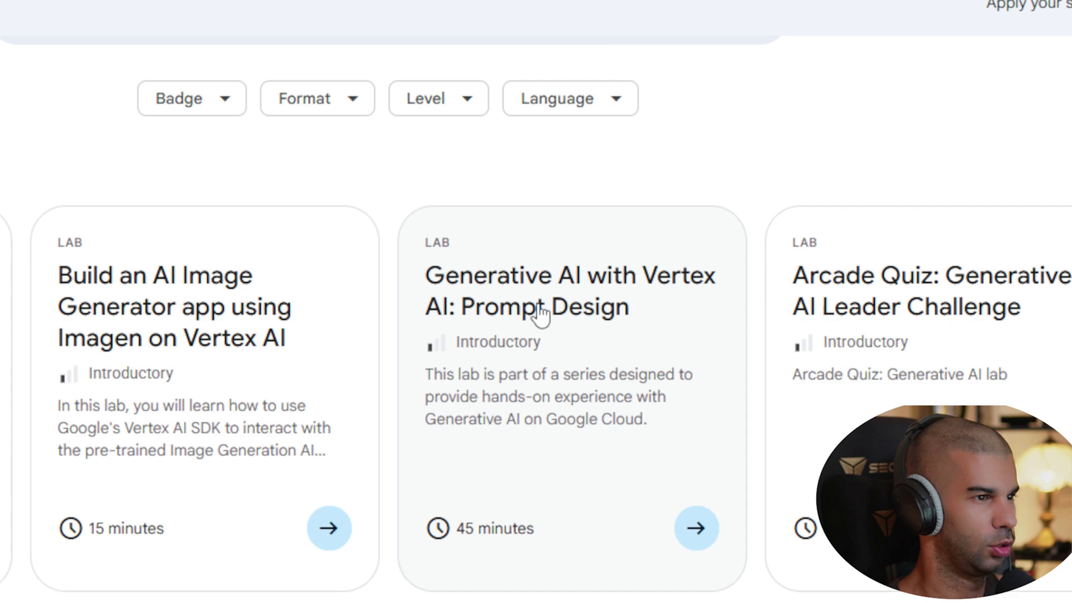
click(541, 315)
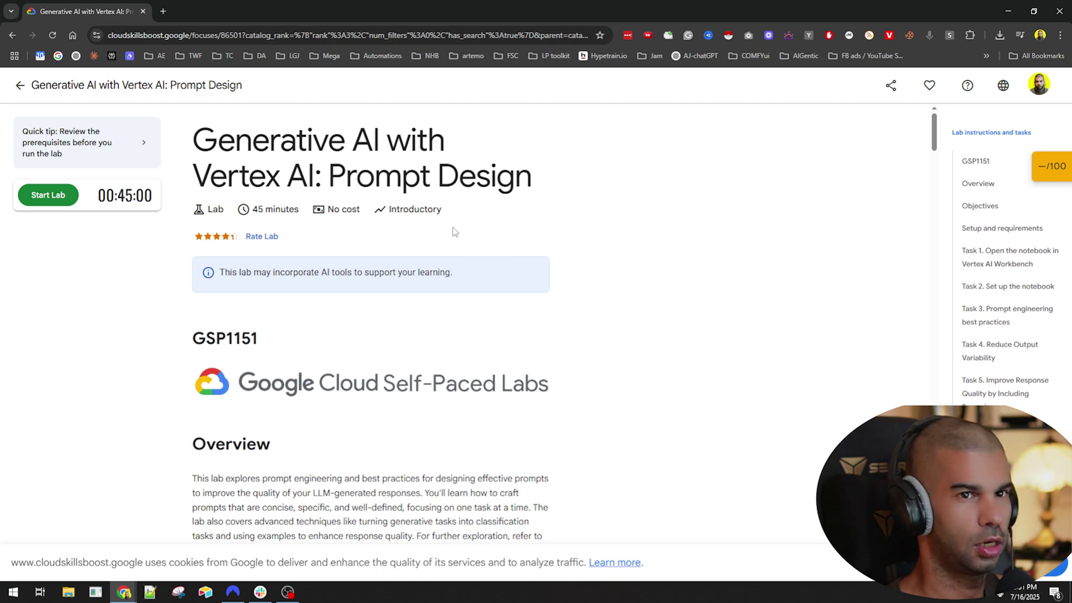
Step: Start the Prompt Design lab and pass the reCAPTCHA check
click(50, 201)
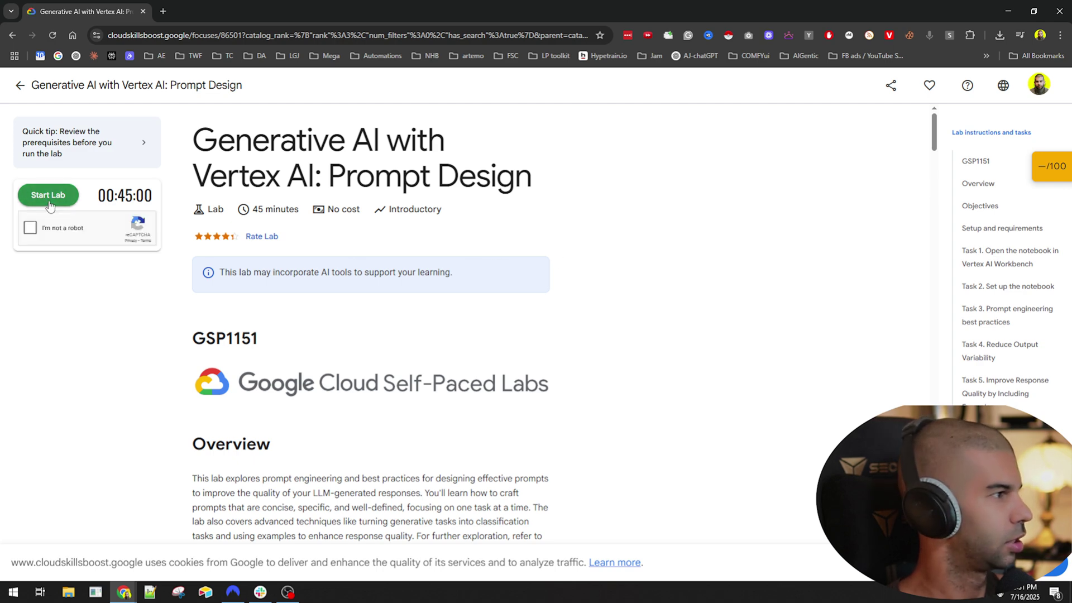
click(31, 228)
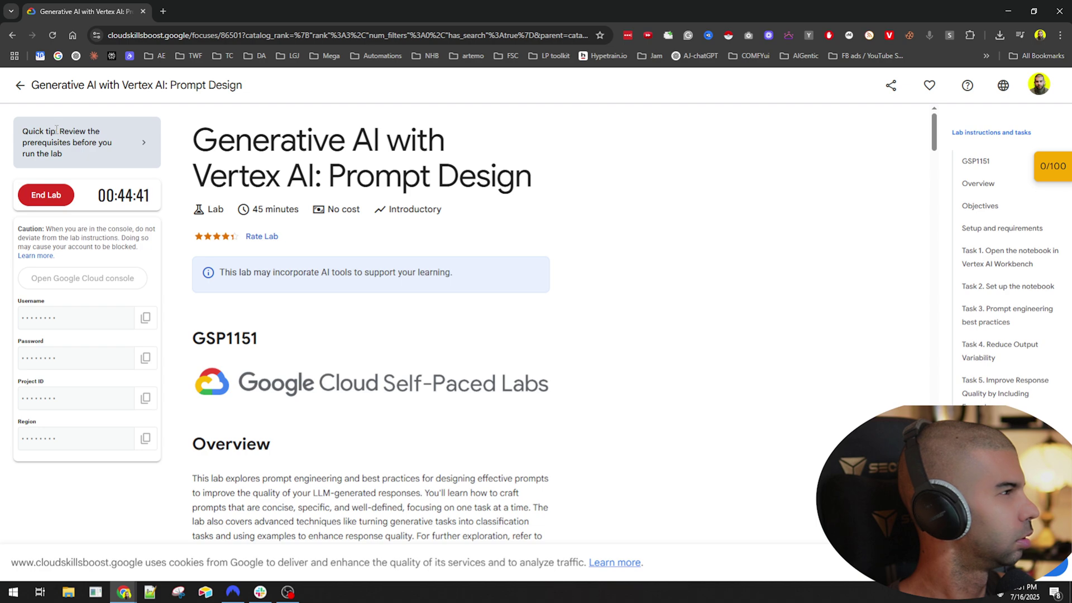
scroll(328, 227, down, 2)
scroll(379, 265, down, 5)
scroll(380, 265, down, 5)
scroll(380, 266, down, 5)
scroll(380, 264, down, 5)
scroll(503, 352, down, 1)
scroll(516, 360, down, 10)
scroll(516, 359, down, 10)
scroll(517, 359, down, 2)
scroll(426, 458, up, 5)
scroll(425, 458, up, 10)
scroll(426, 458, up, 10)
scroll(426, 458, up, 10)
scroll(426, 458, up, 10)
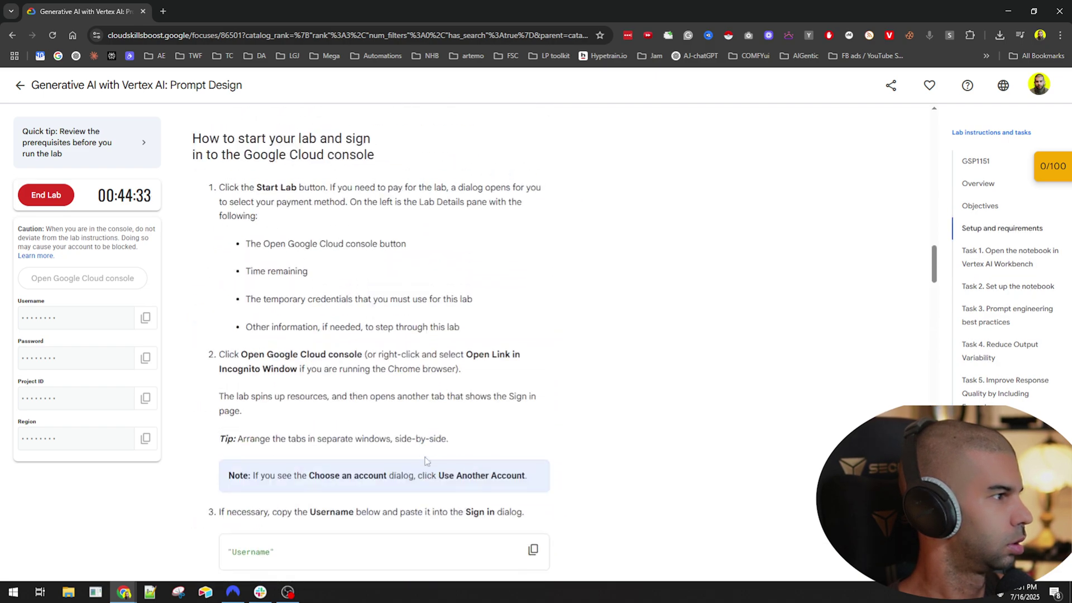
scroll(341, 303, up, 10)
scroll(340, 302, up, 10)
scroll(340, 302, up, 5)
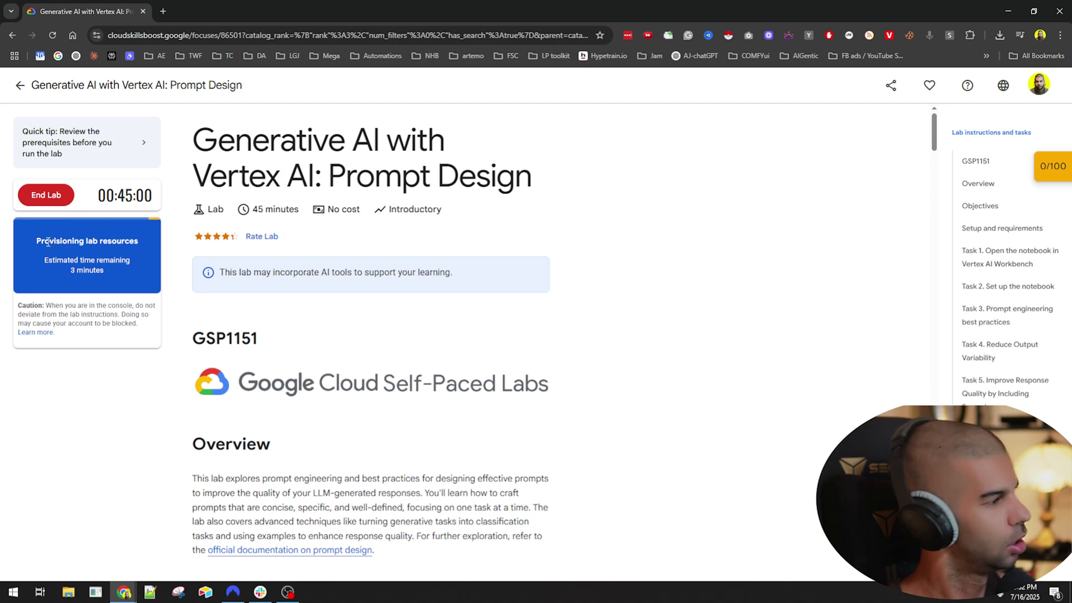
Step: Select, then deselect, the provisioning status message while lab resources finish provisioning
drag(33, 238, 128, 270)
click(129, 276)
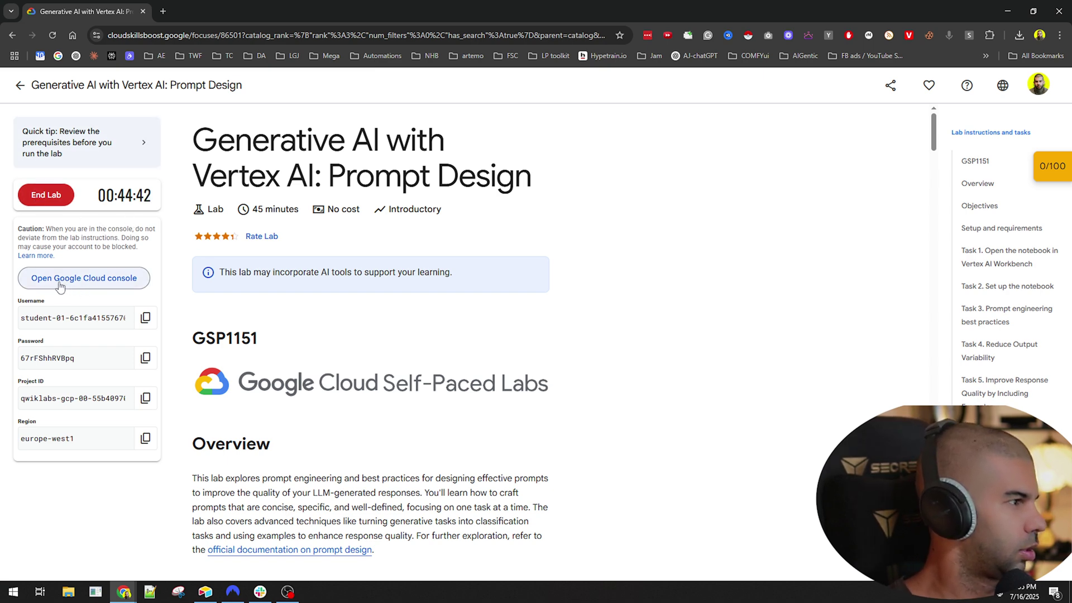
Step: Open the lab's Cloud console link in an incognito window and accept the student account terms
right_click(100, 283)
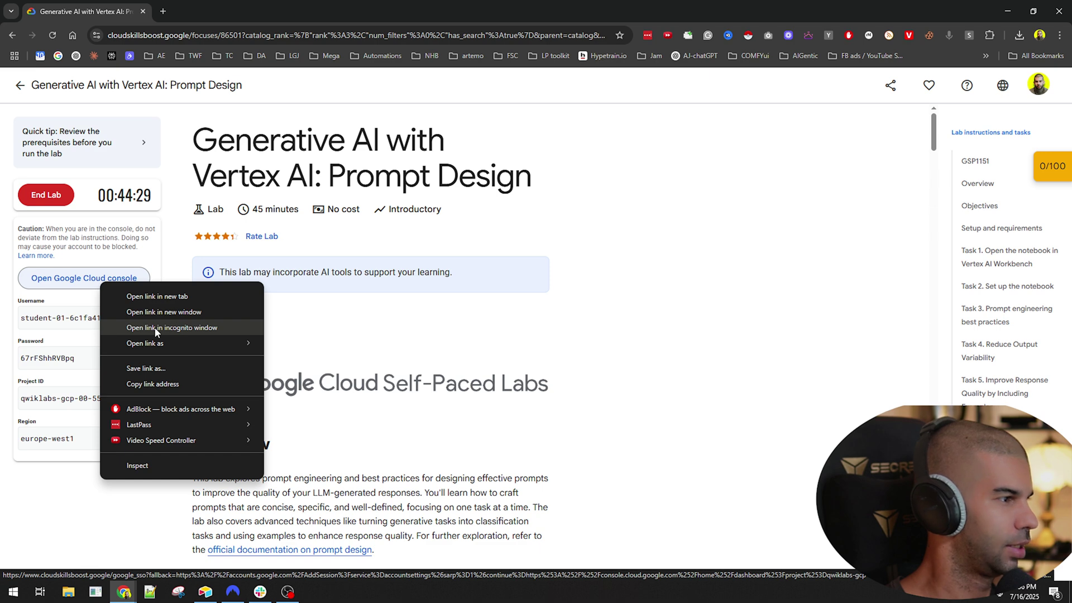
click(155, 328)
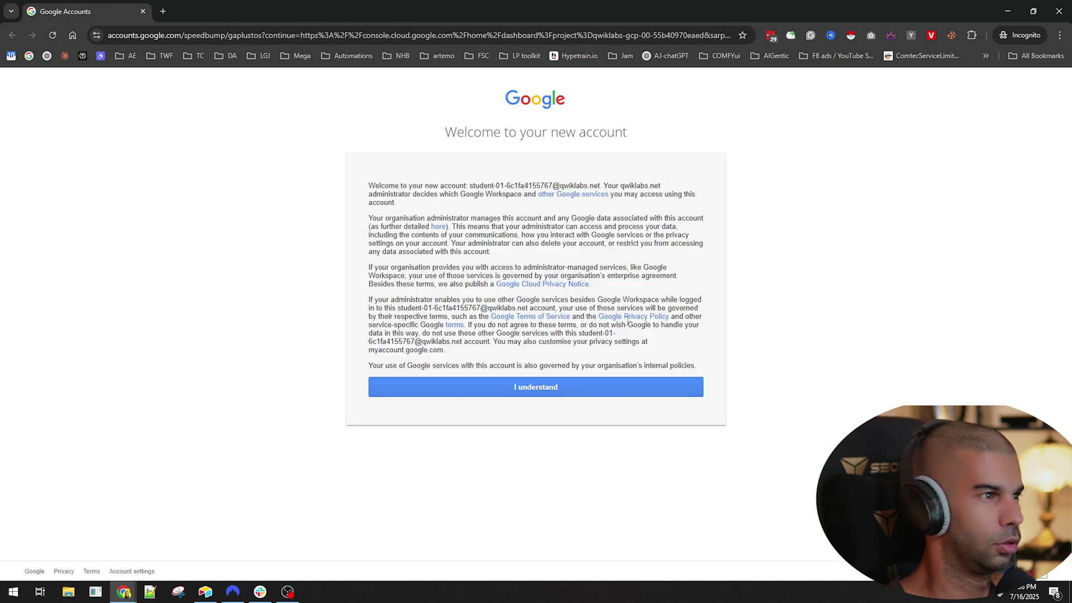
click(522, 392)
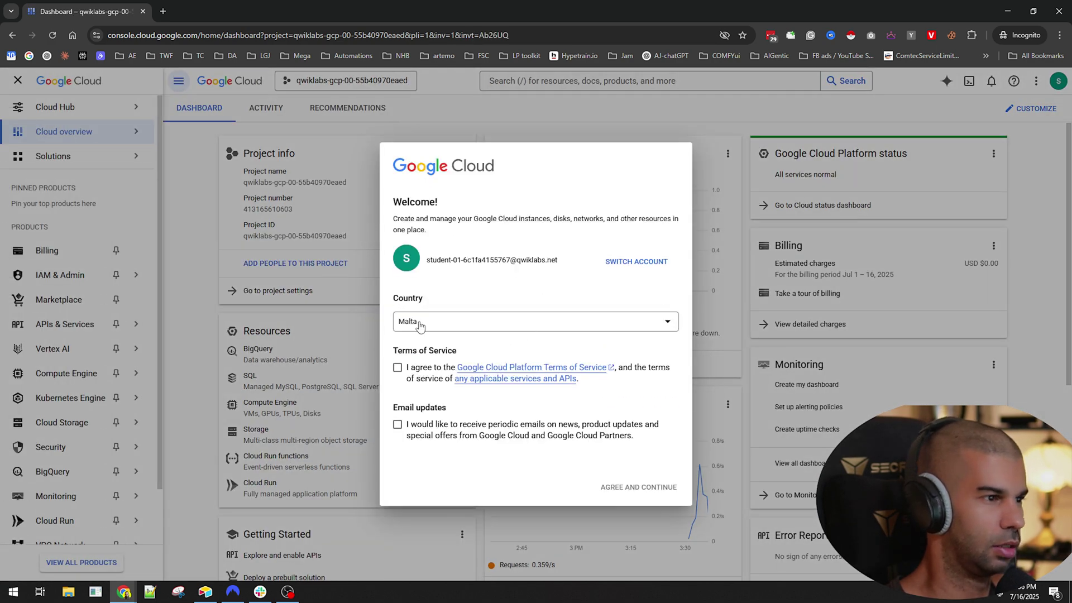
Step: Accept the Cloud Console Terms of Service with Malta as country, opting out of email updates
click(420, 326)
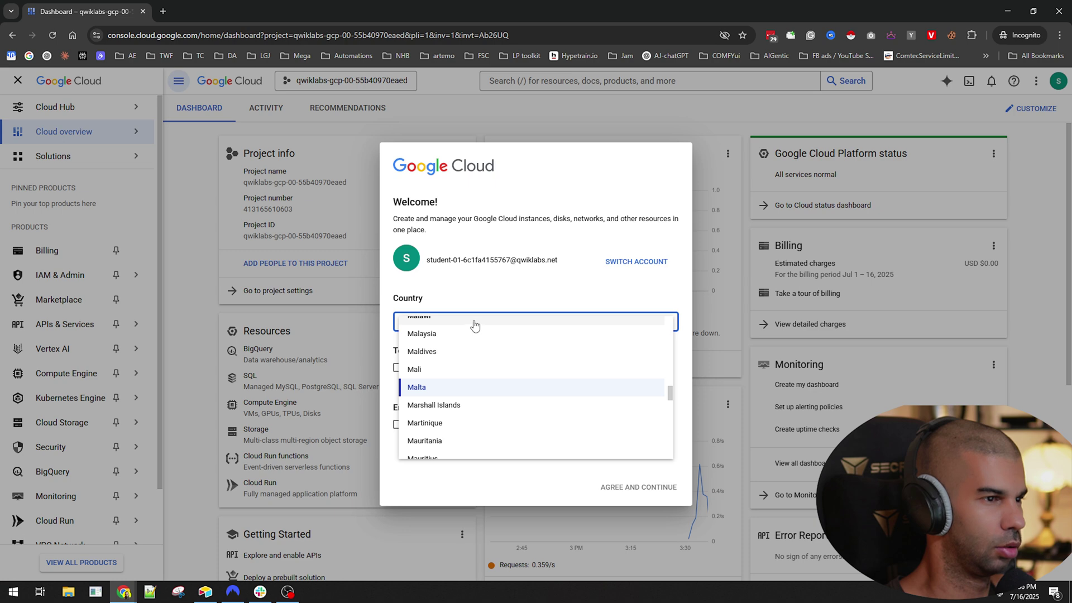
click(474, 306)
click(399, 368)
click(398, 425)
click(630, 489)
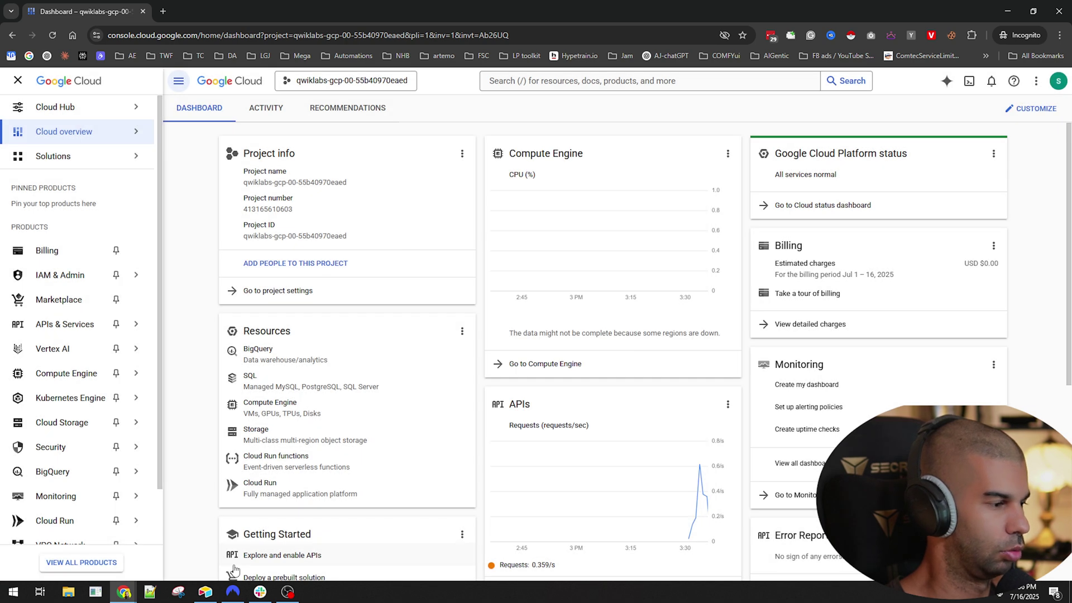
Step: Briefly check the NordVPN app, return to the Cloud dashboard, and open a new incognito tab
click(232, 592)
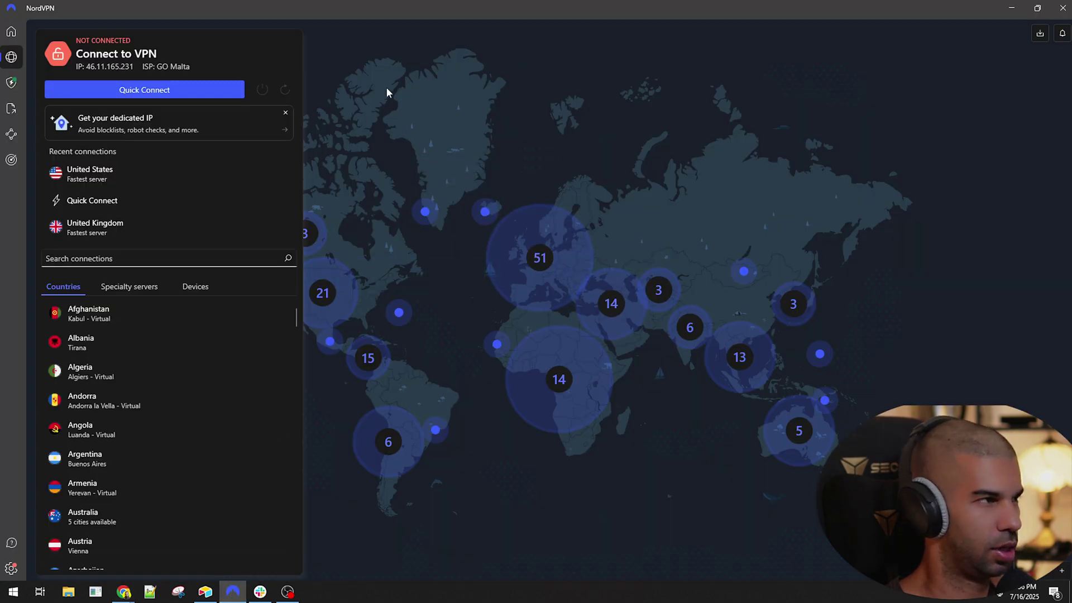
click(1012, 9)
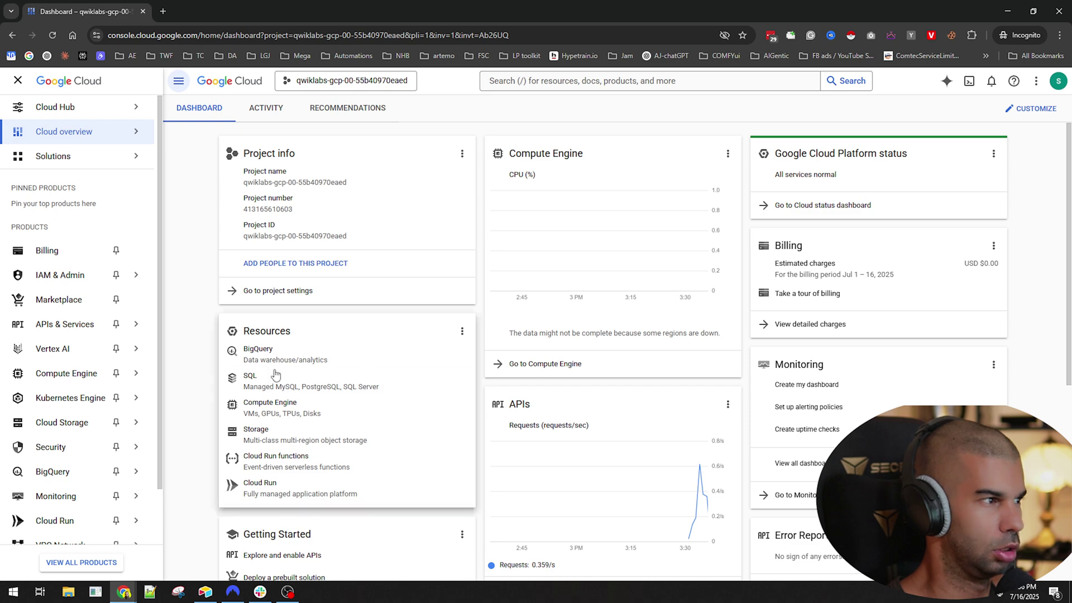
mouse_move(64, 131)
scroll(503, 251, down, 1)
scroll(503, 251, up, 1)
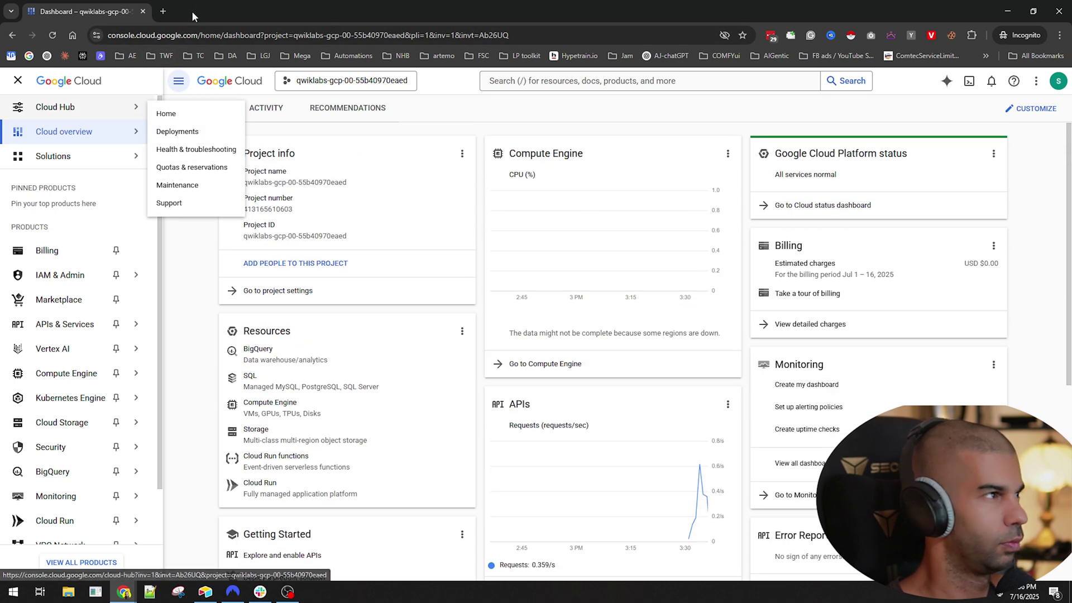
key(ctrl+t)
text(gemini)
Step: Load Gemini, start a chat, accept the terms and dismiss the welcome notice
key(Return)
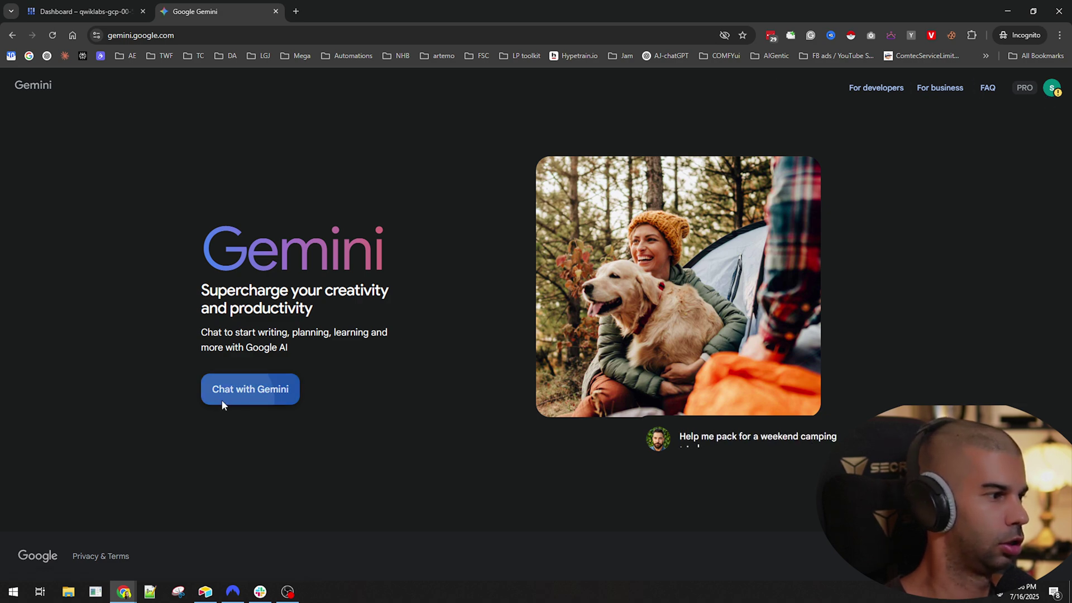
click(222, 402)
click(686, 298)
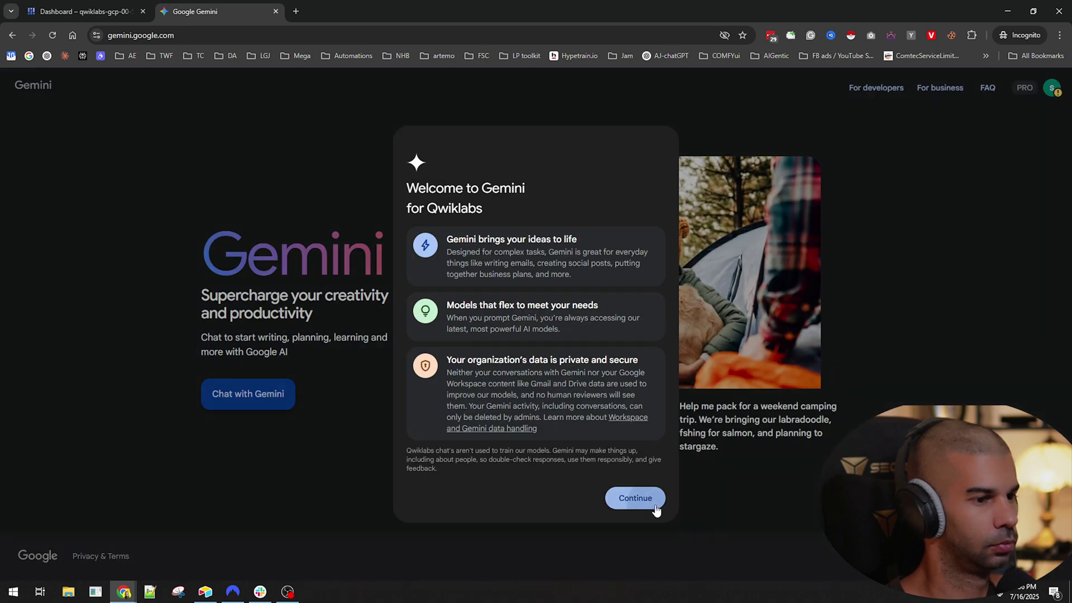
click(646, 501)
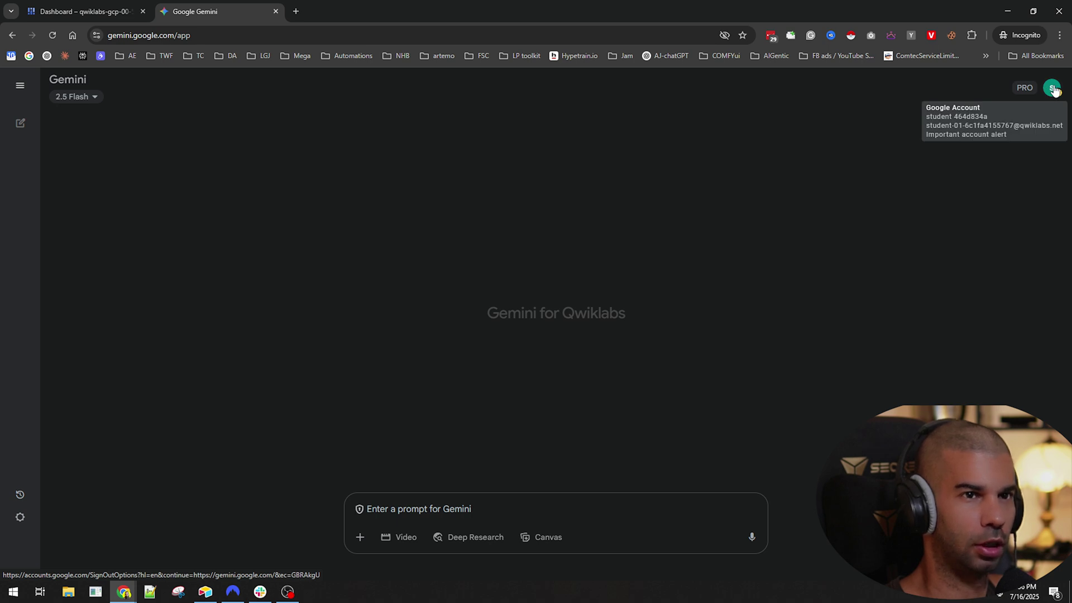
Step: Maximize the Gemini window and get video generation mode switched on
click(398, 546)
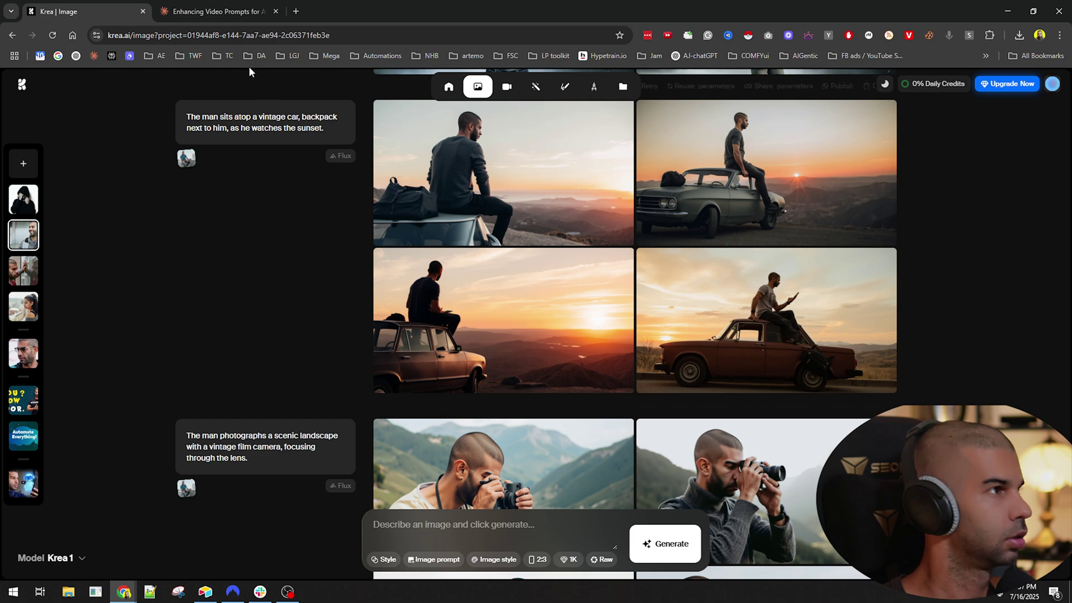
key(alt+Tab)
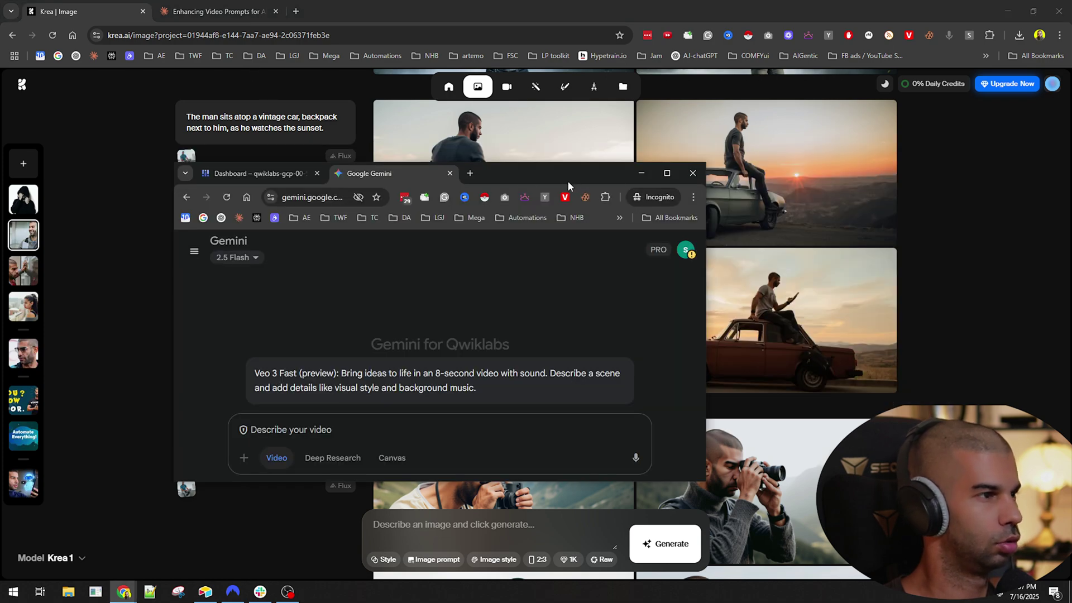
drag(568, 181, 587, 2)
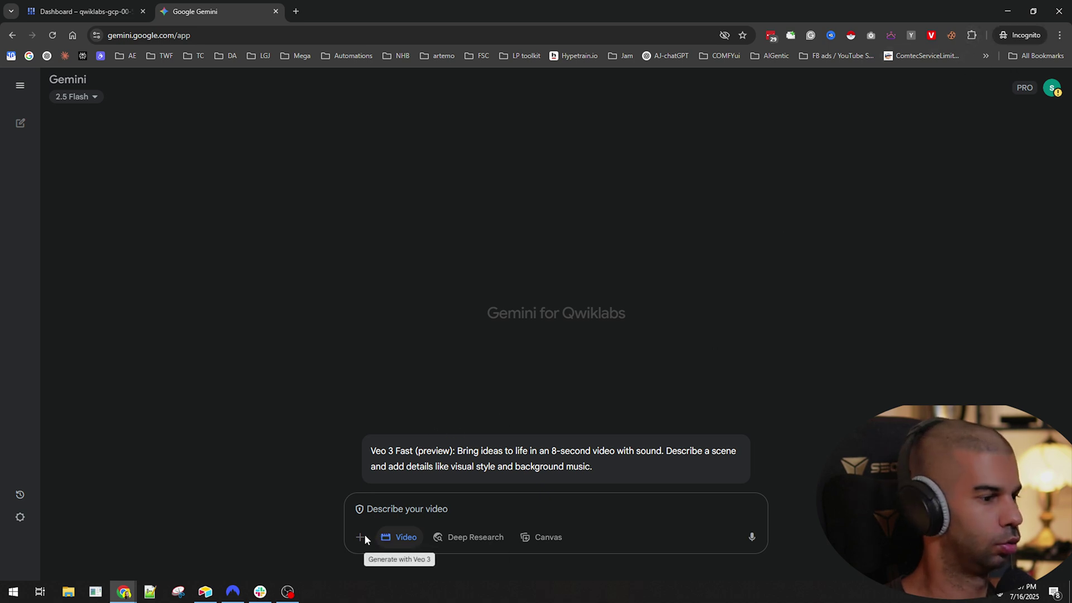
click(399, 536)
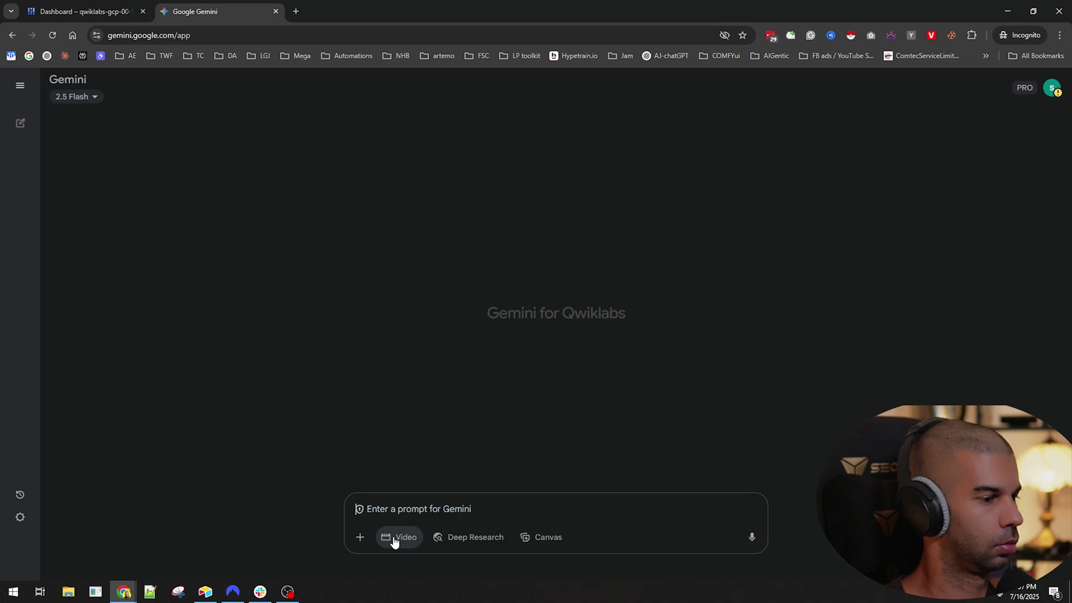
click(362, 539)
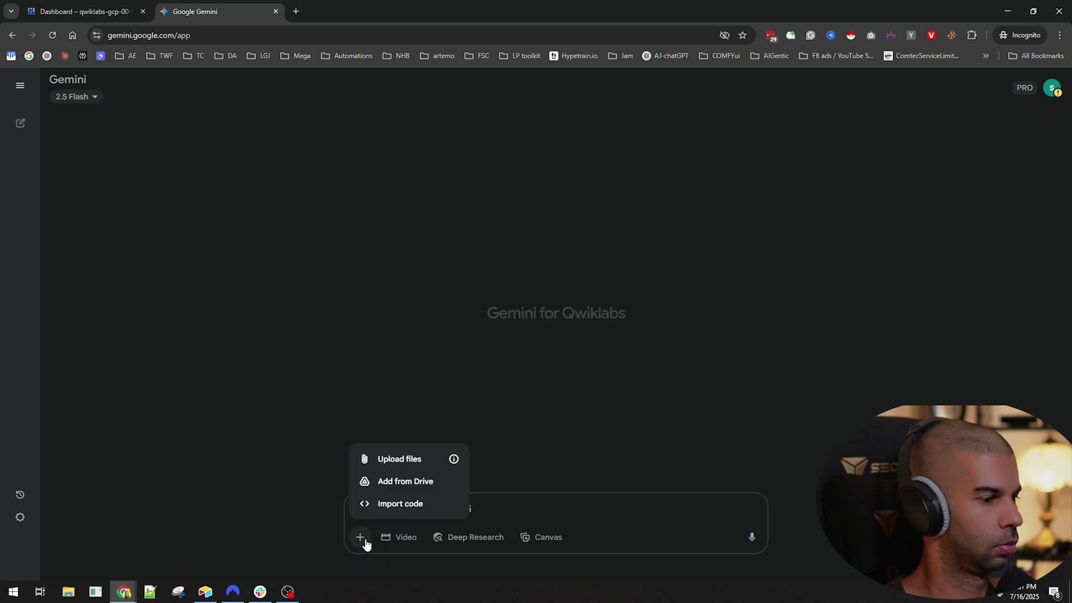
click(537, 507)
click(406, 537)
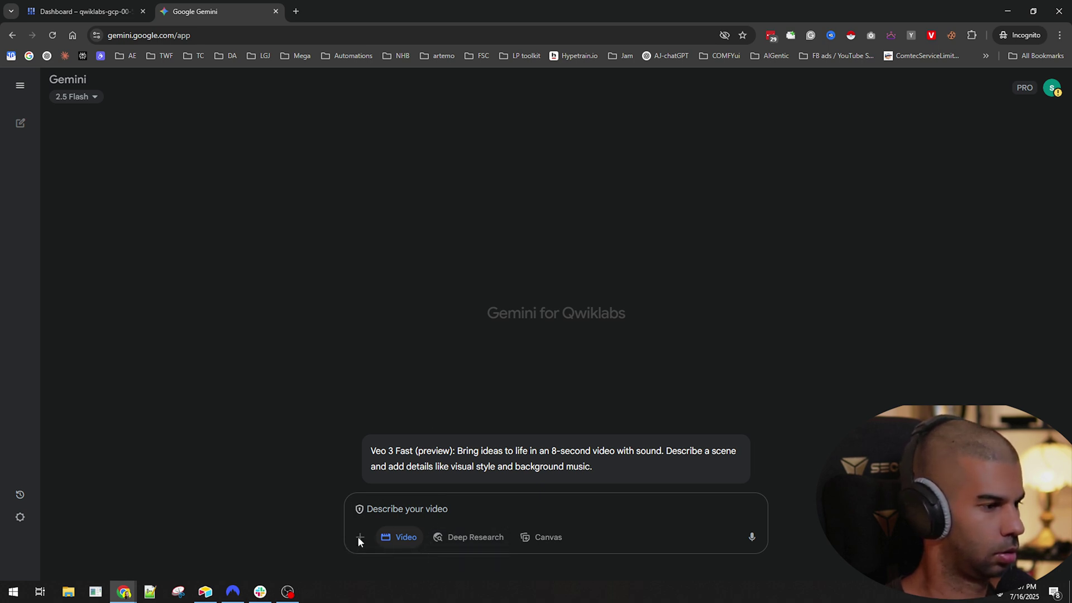
Step: Switch to the 2.5 Pro model with Video enabled and send the man-on-car sunset prompt
click(72, 97)
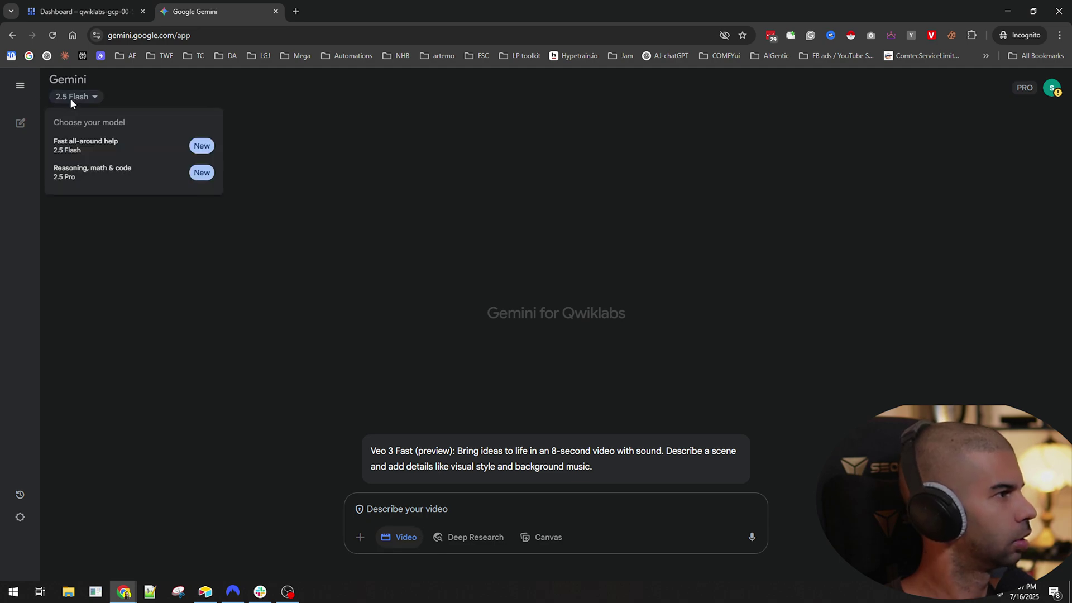
click(177, 378)
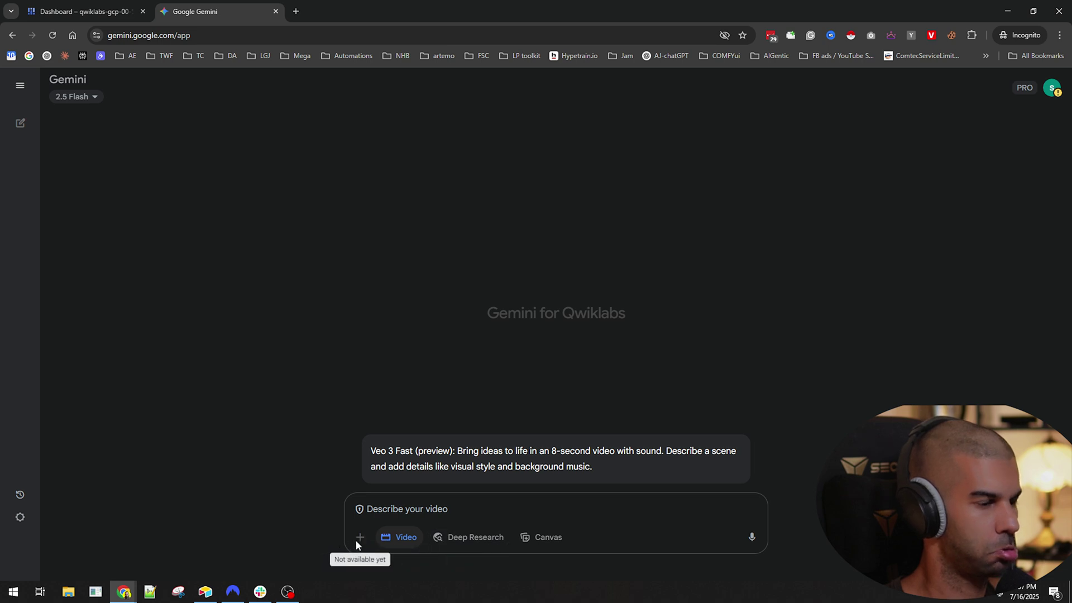
click(73, 98)
click(94, 174)
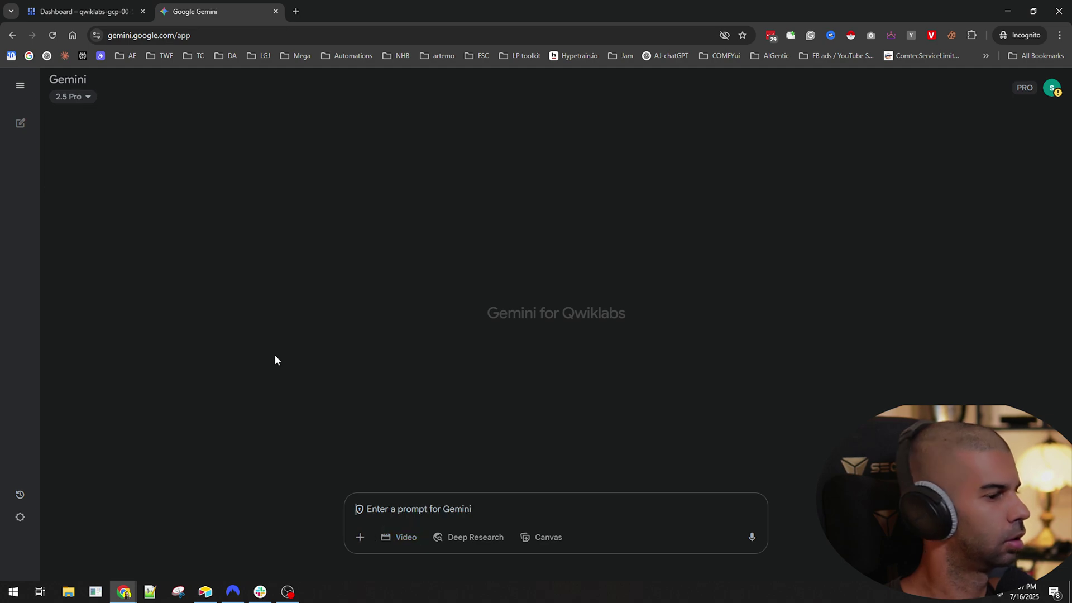
click(408, 538)
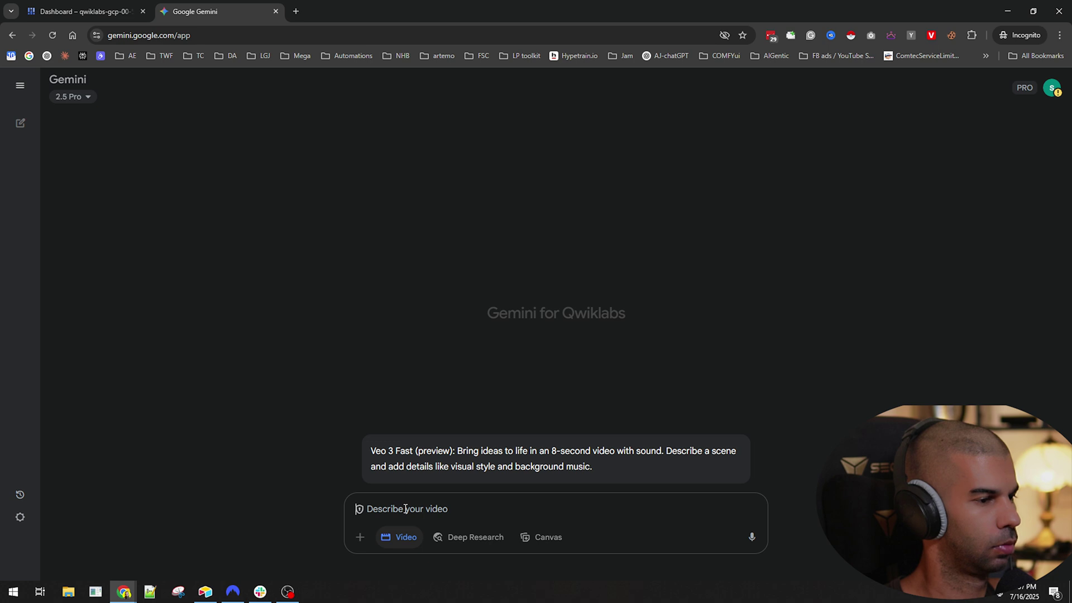
text(a)
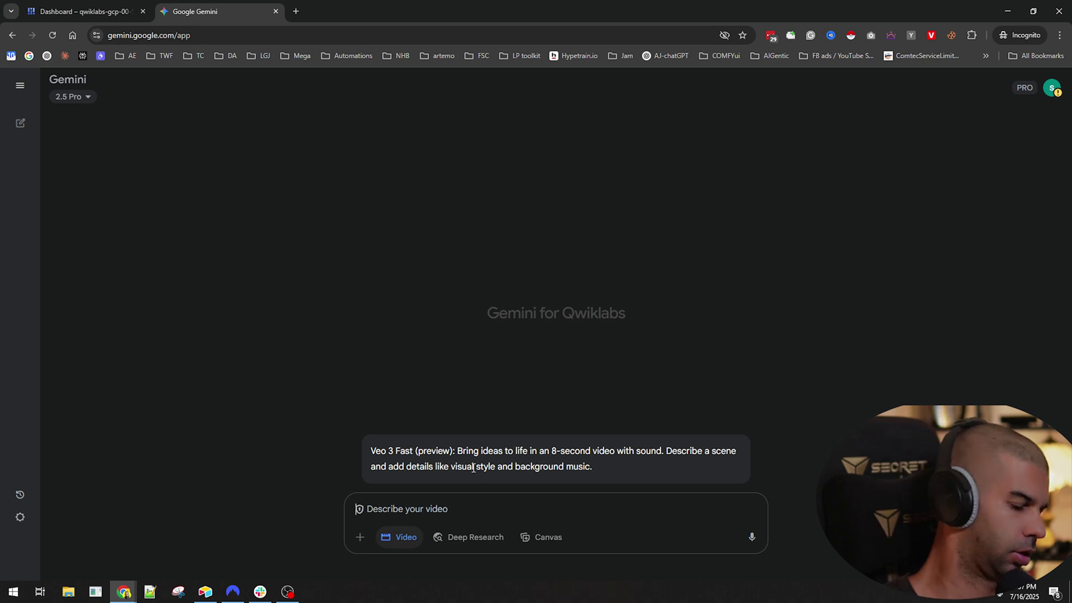
text( man on a car )
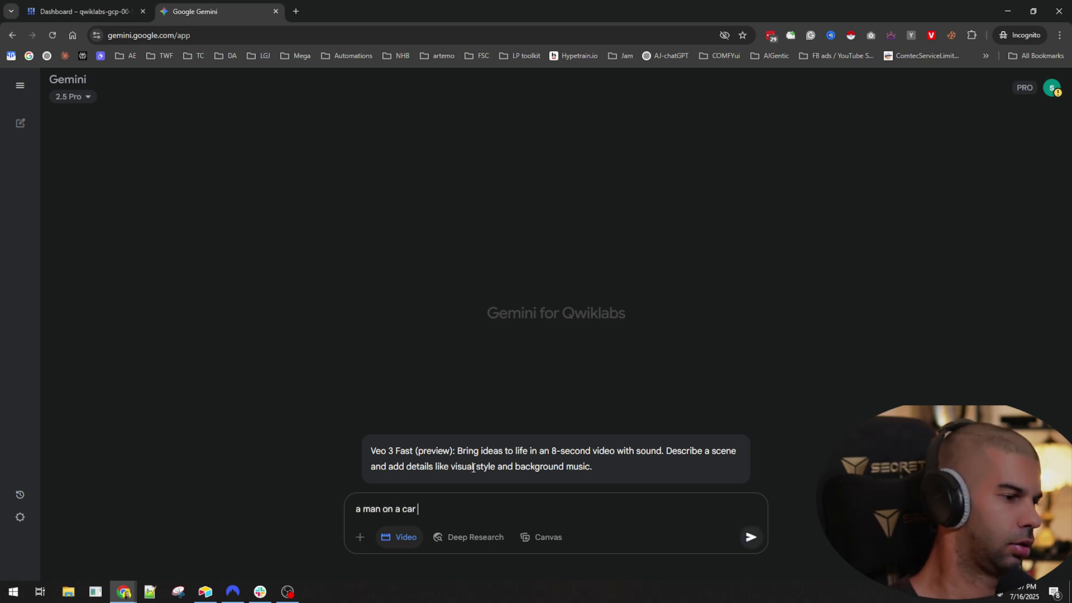
text(looking at the sunet)
key(Return)
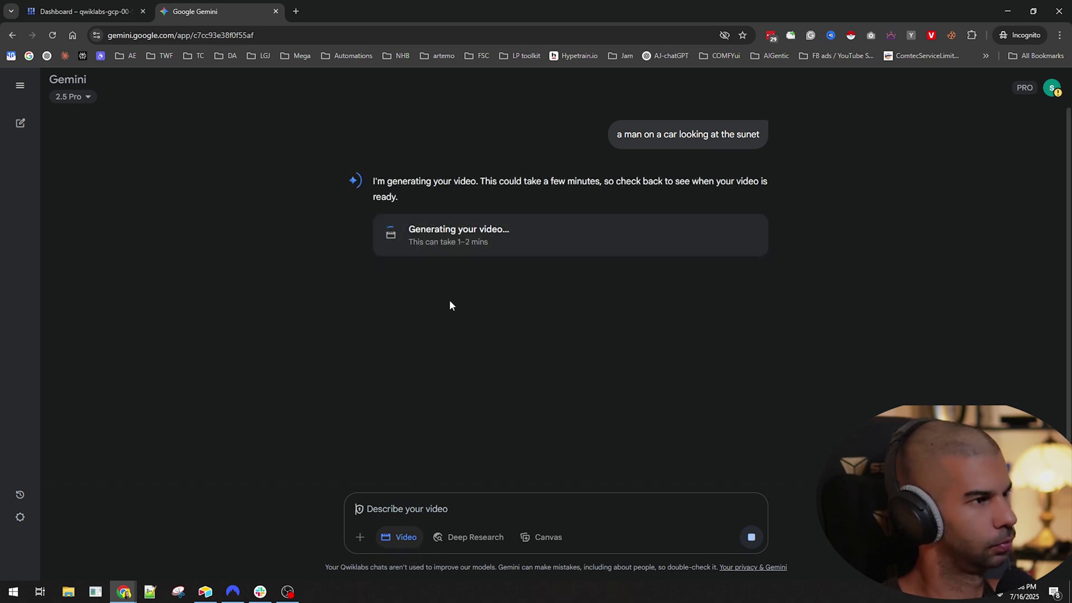
drag(443, 181, 627, 182)
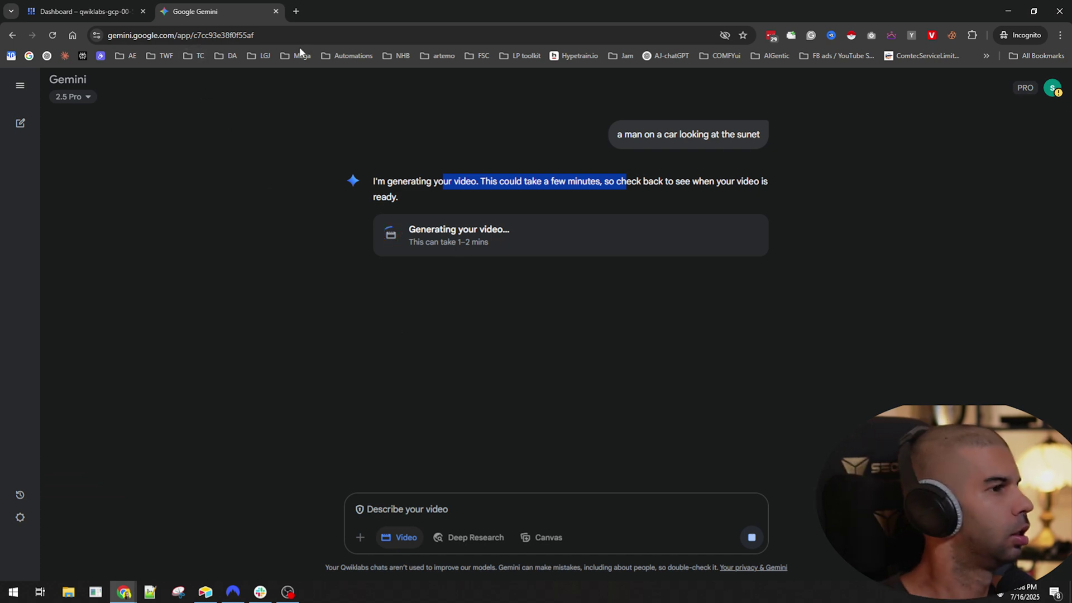
Step: Open Gemini in a new tab using the copied page address
click(177, 37)
key(ctrl+c)
key(ctrl+t)
key(ctrl+v)
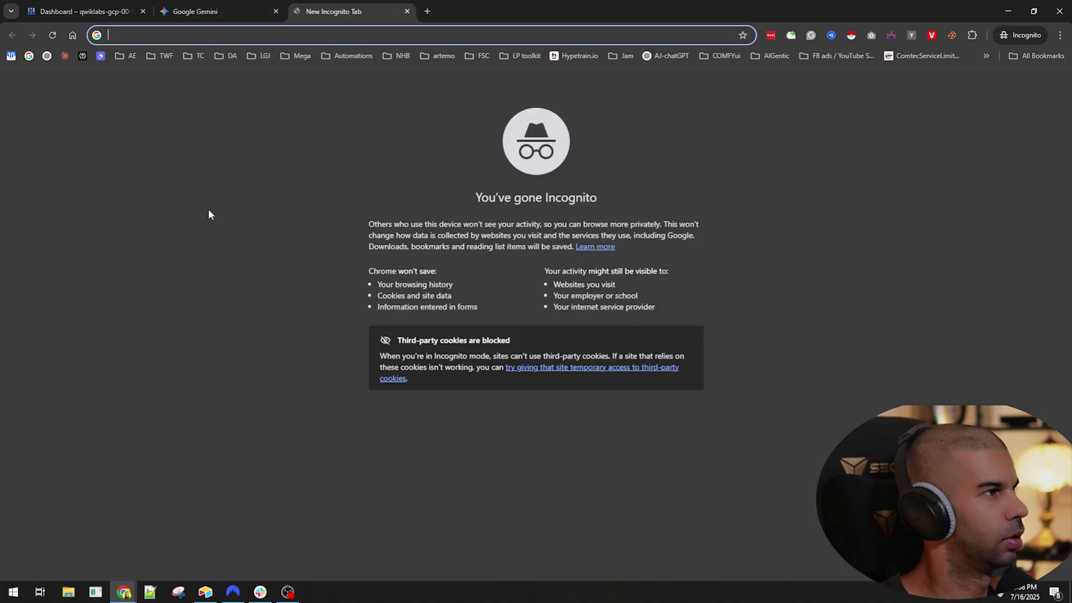
key(Return)
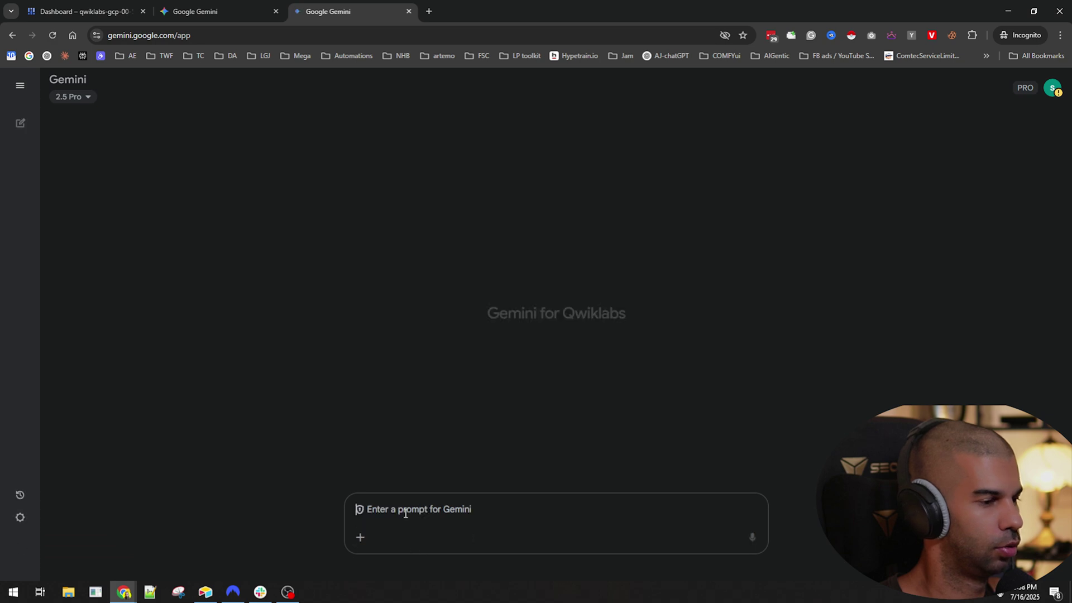
text(create me an image of the world)
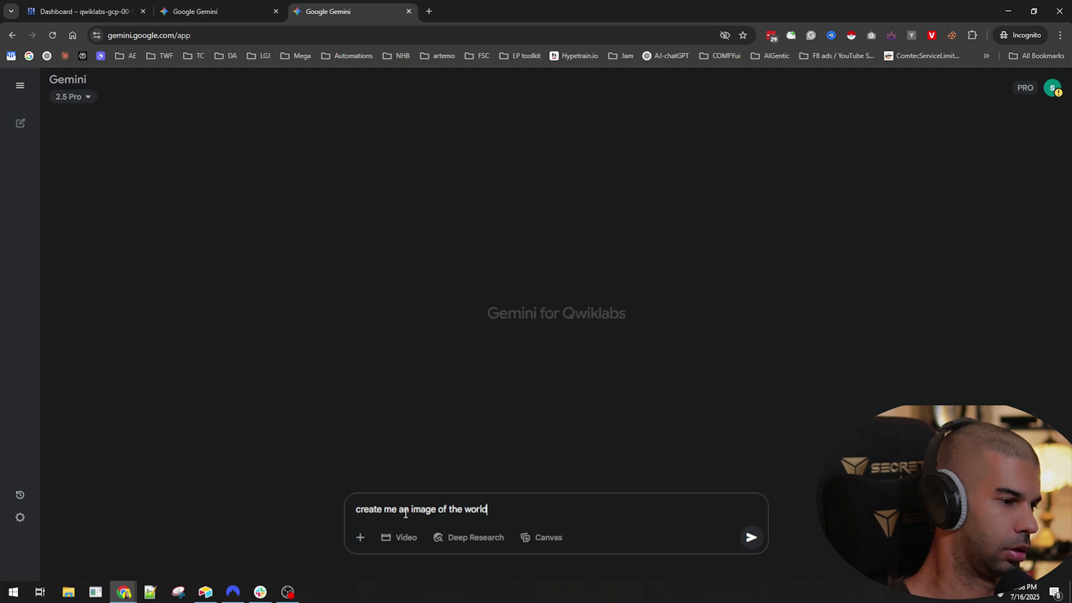
text( from oute)
Step: Send 'create me an image of earth from outer space', then check on the video tab
key(ctrl+Left)
key(ctrl+Left)
key(ctrl+Left)
key(ctrl+BackSpace)
key(ctrl+BackSpace)
text(earth)
key(Return)
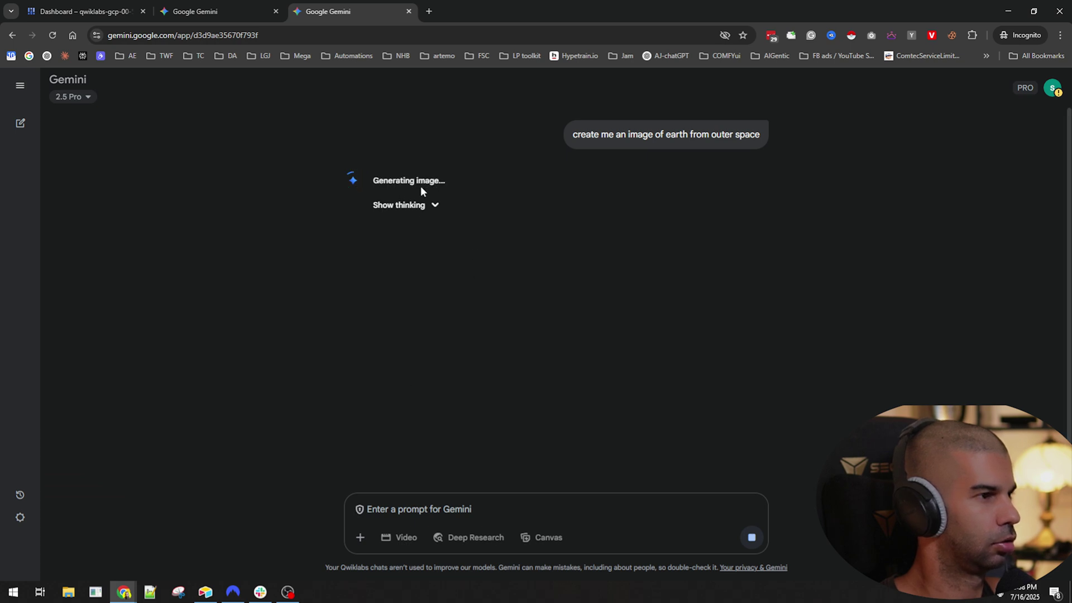
click(207, 7)
click(326, 13)
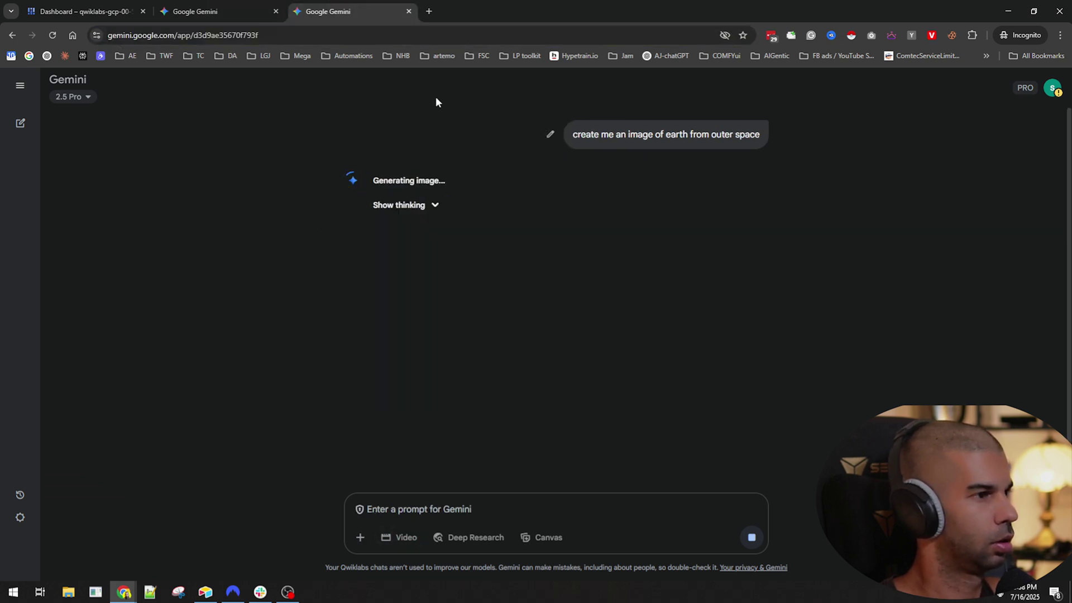
Step: Open a fresh Gemini chat in a new tab and ask 'tell me about the meaning of life'
click(176, 35)
text(gemini.google.com)
key(alt+Return)
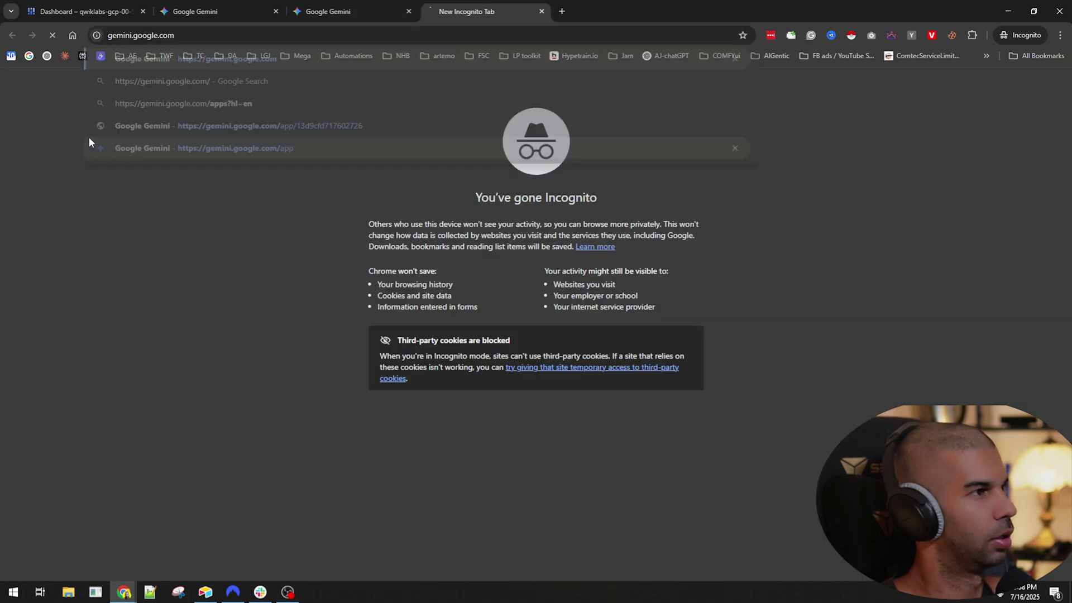
text(tel)
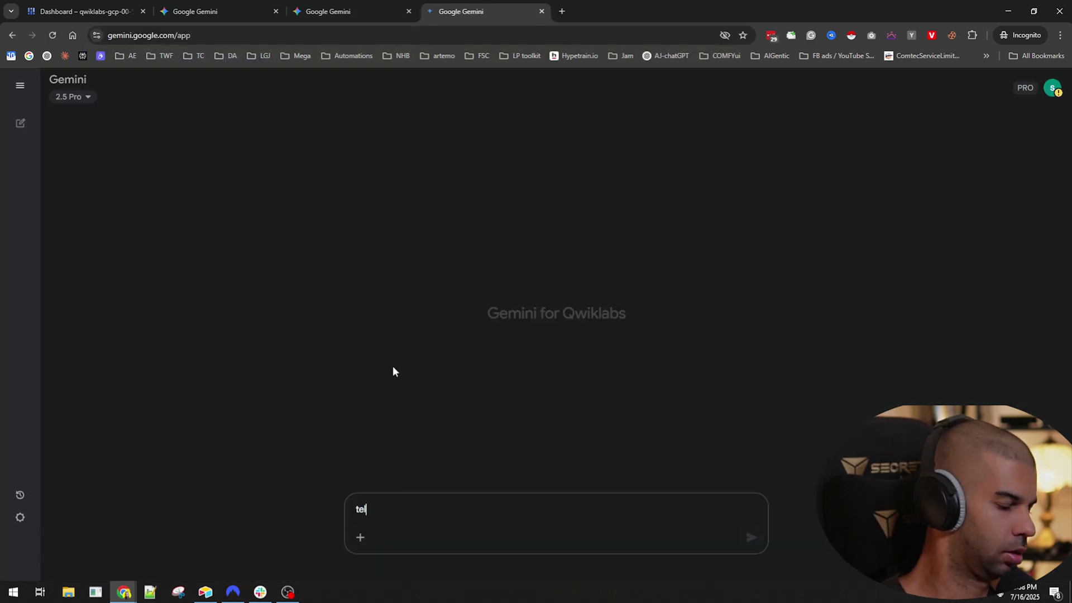
text(l me about the meaning of life)
key(Return)
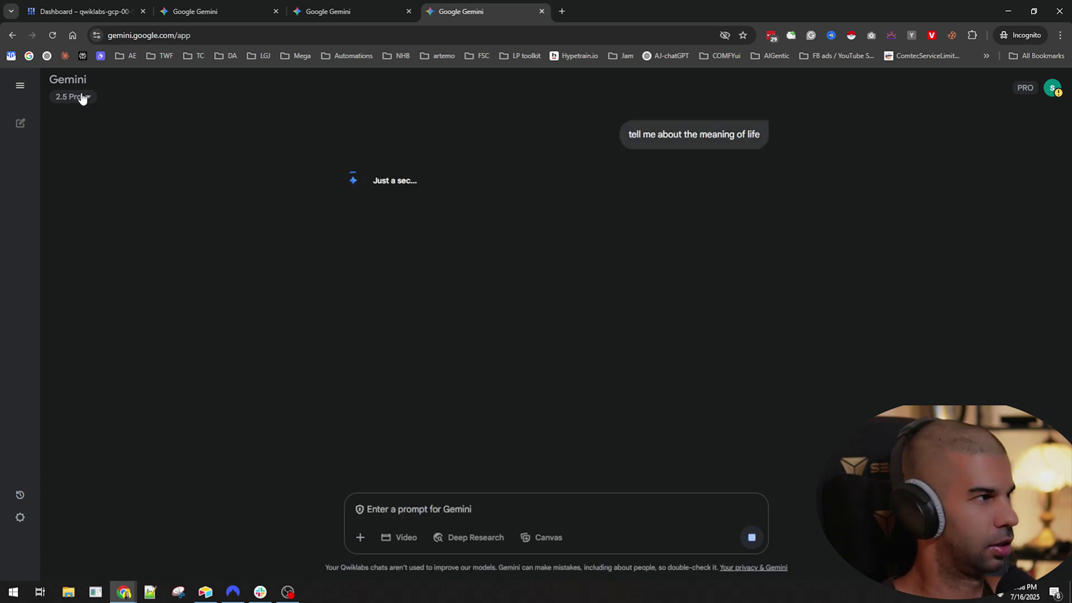
Step: Confirm the 2.5 Pro model and expand Gemini's thinking on the answer
click(77, 96)
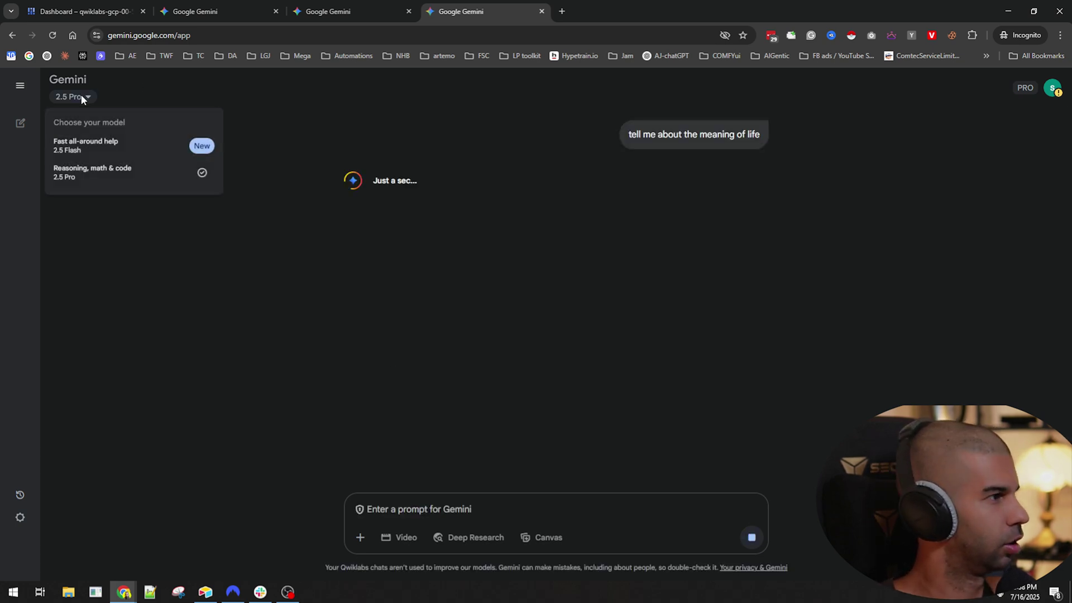
click(127, 173)
click(435, 180)
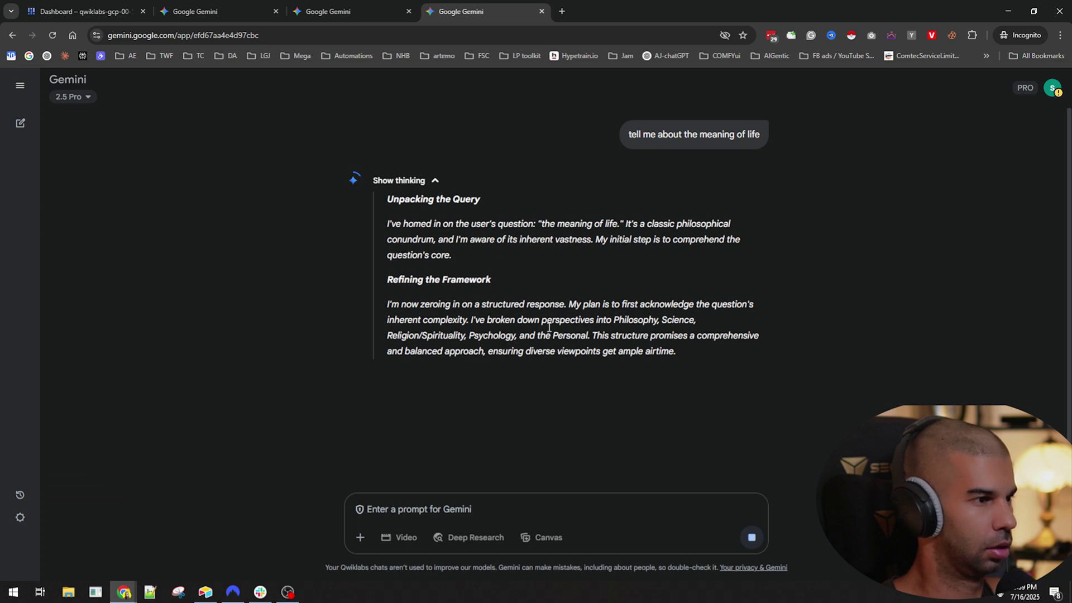
Step: Glance at the video chat, then view the earth image full screen
click(233, 6)
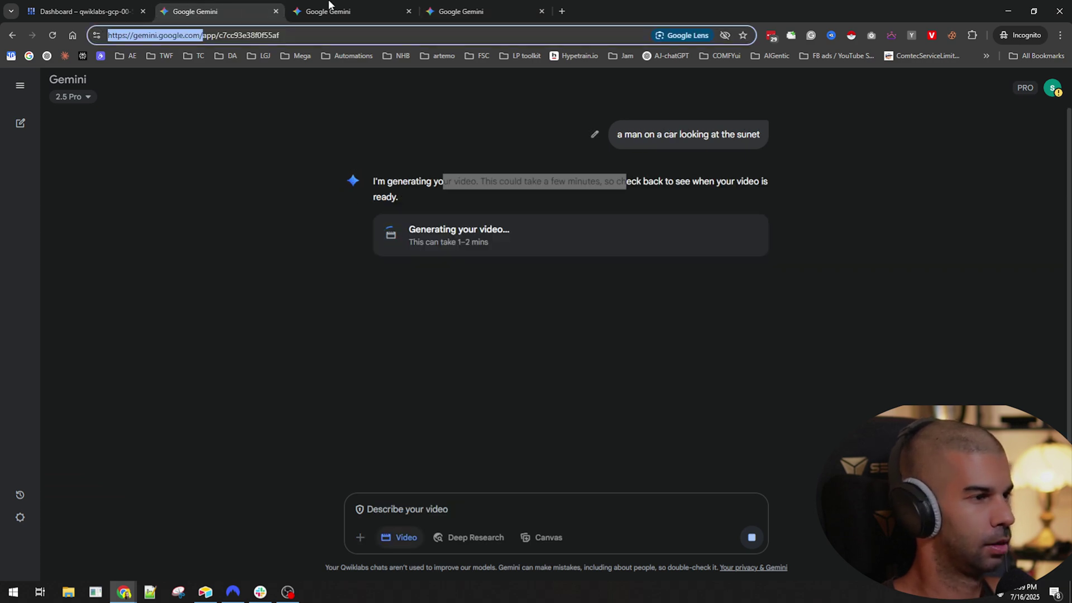
click(328, 11)
scroll(521, 329, down, 1)
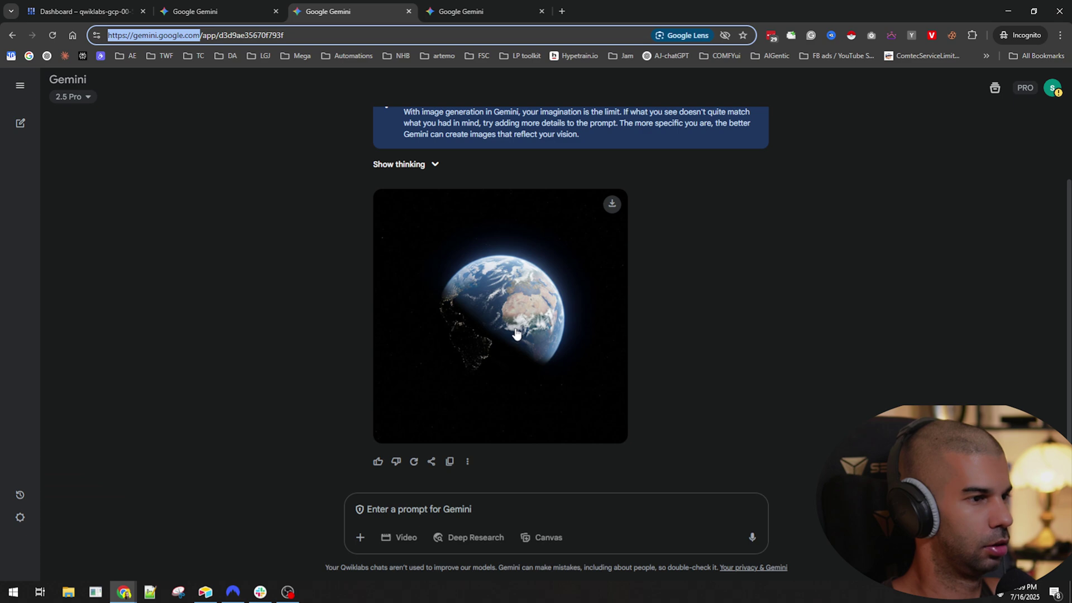
click(515, 333)
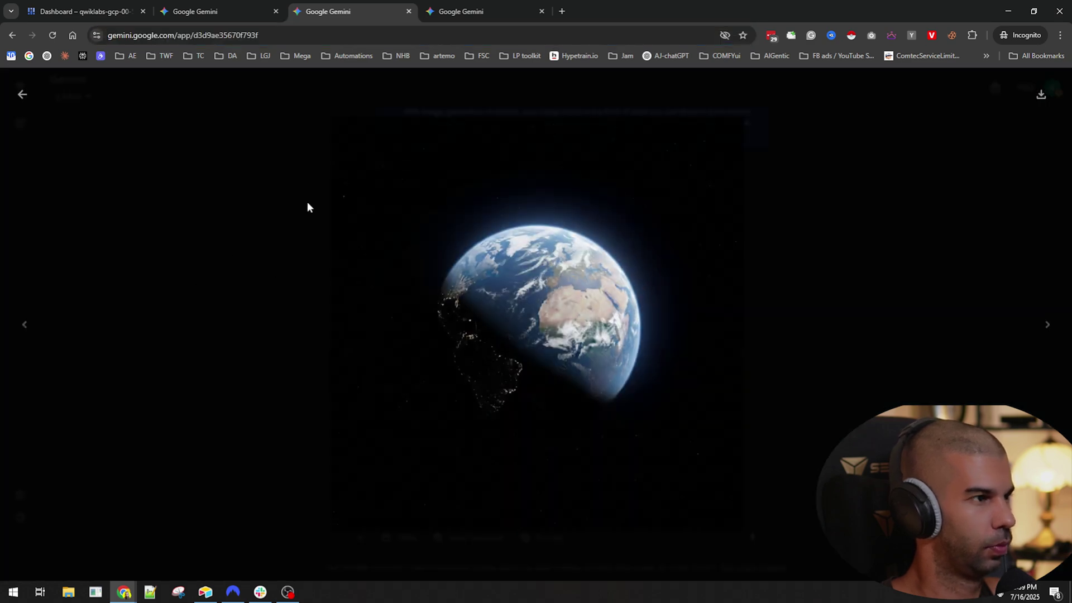
Step: Collapse the meaning-of-life reasoning, select its philosophy section, then return to the video chat
key(ctrl+Tab)
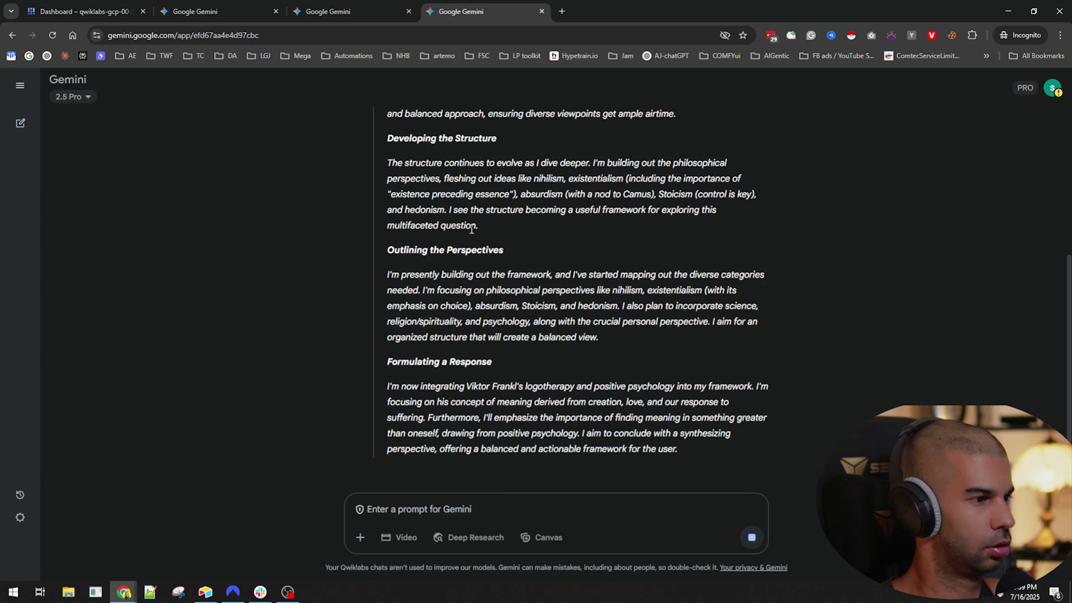
scroll(549, 414, up, 5)
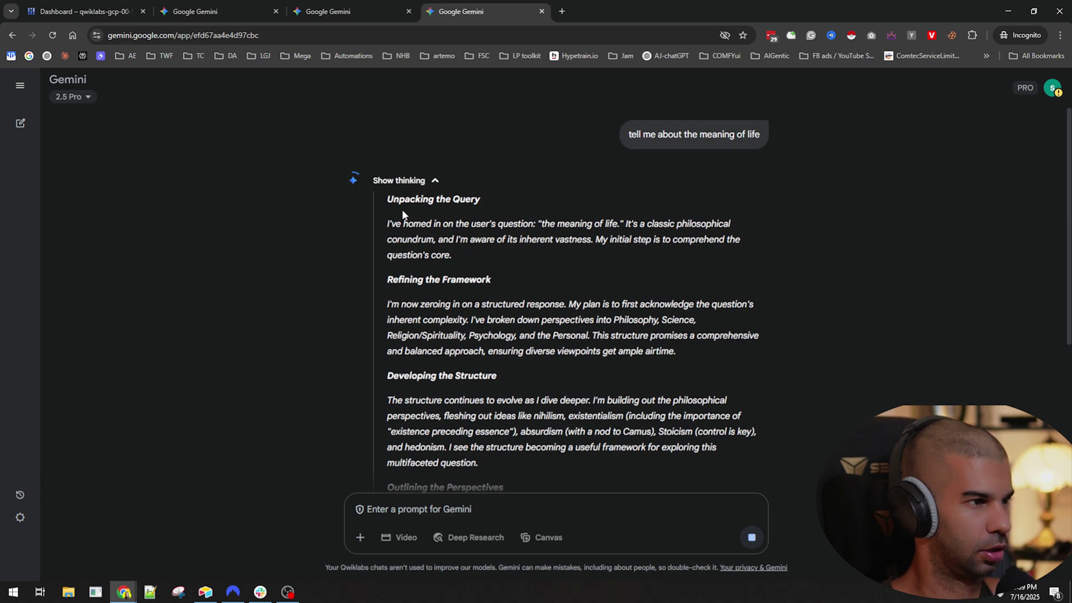
click(402, 181)
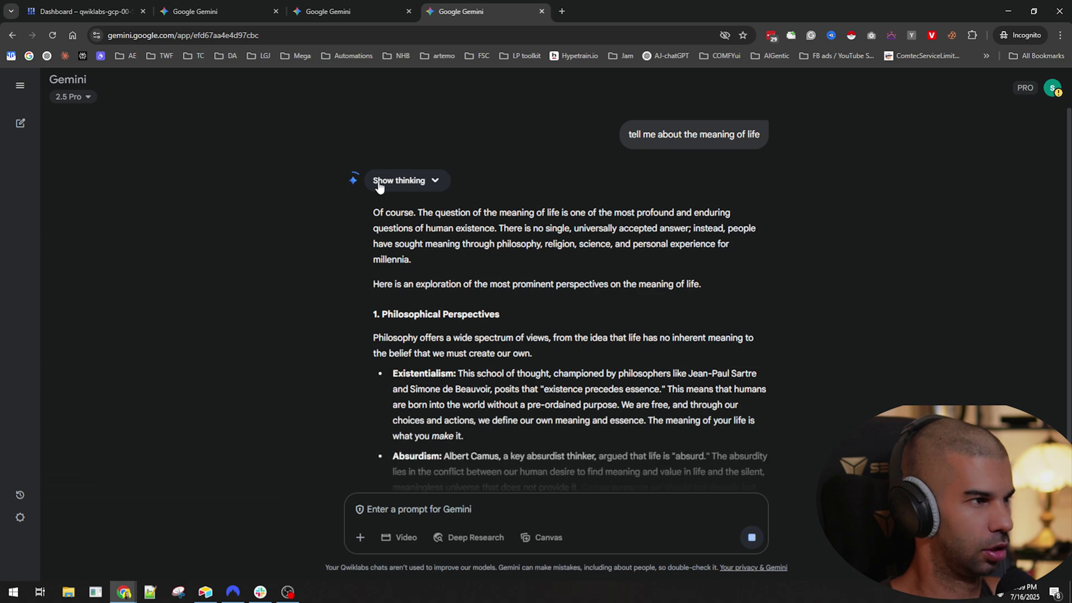
scroll(454, 274, down, 1)
triple_click(455, 273)
scroll(438, 226, down, 2)
scroll(417, 212, down, 2)
scroll(417, 211, down, 1)
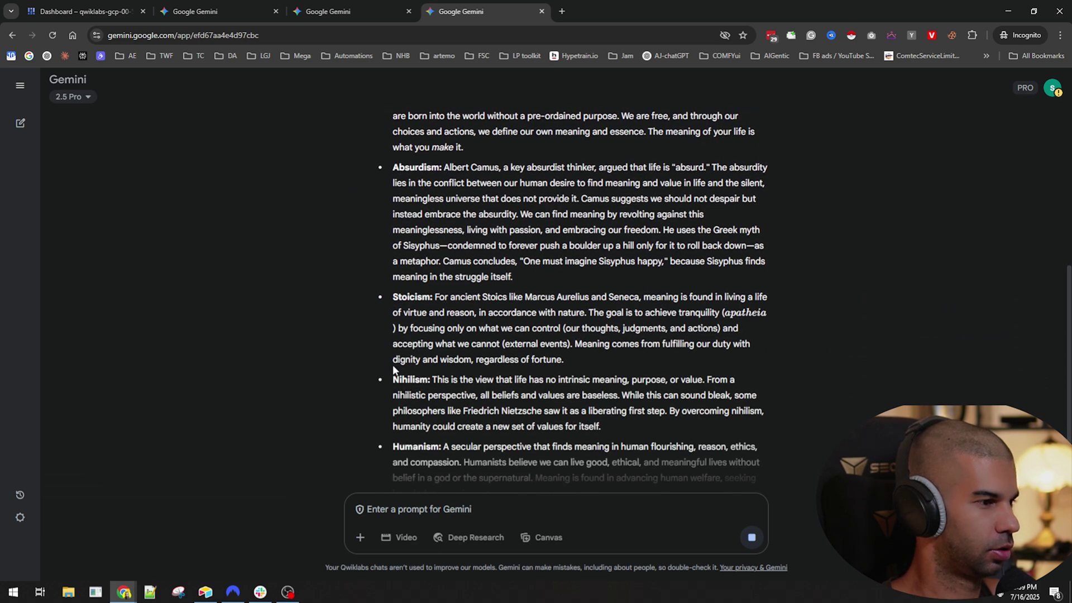
scroll(417, 364, down, 2)
scroll(398, 344, down, 1)
shift+click(576, 371)
scroll(577, 372, down, 2)
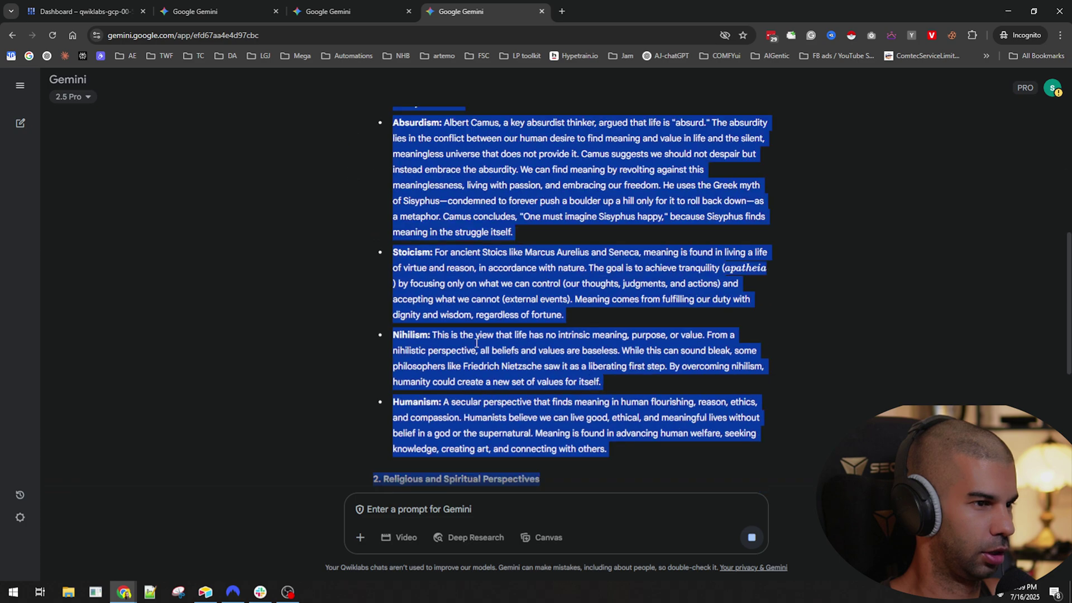
click(251, 11)
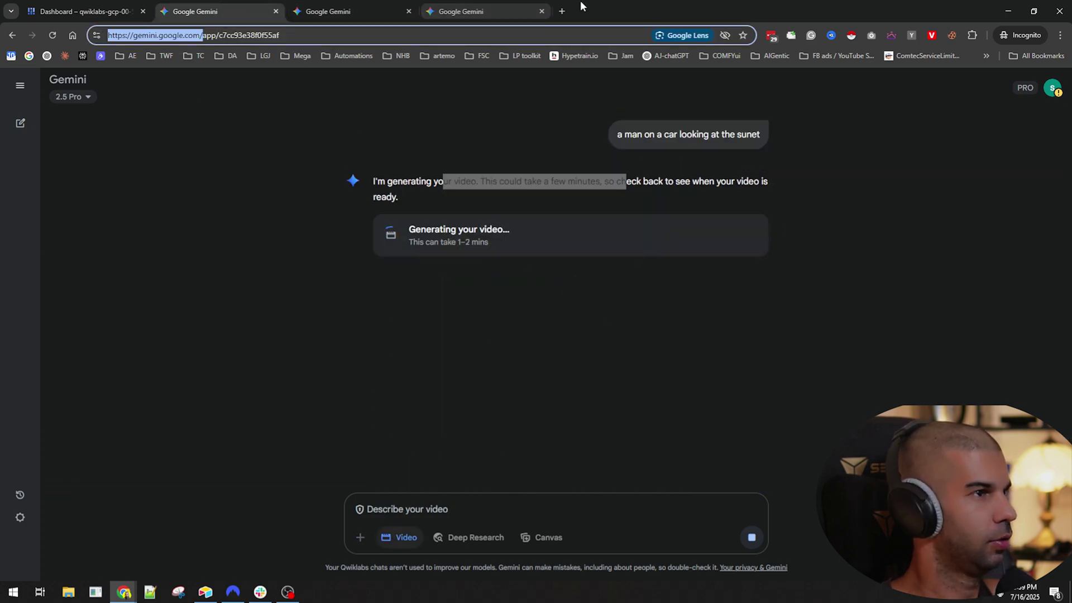
Step: Load Gemini in a new tab, dismiss the Imagen 4 promotion and tips, and enable Deep Research
key(ctrl+t)
text(gemini.google.com/)
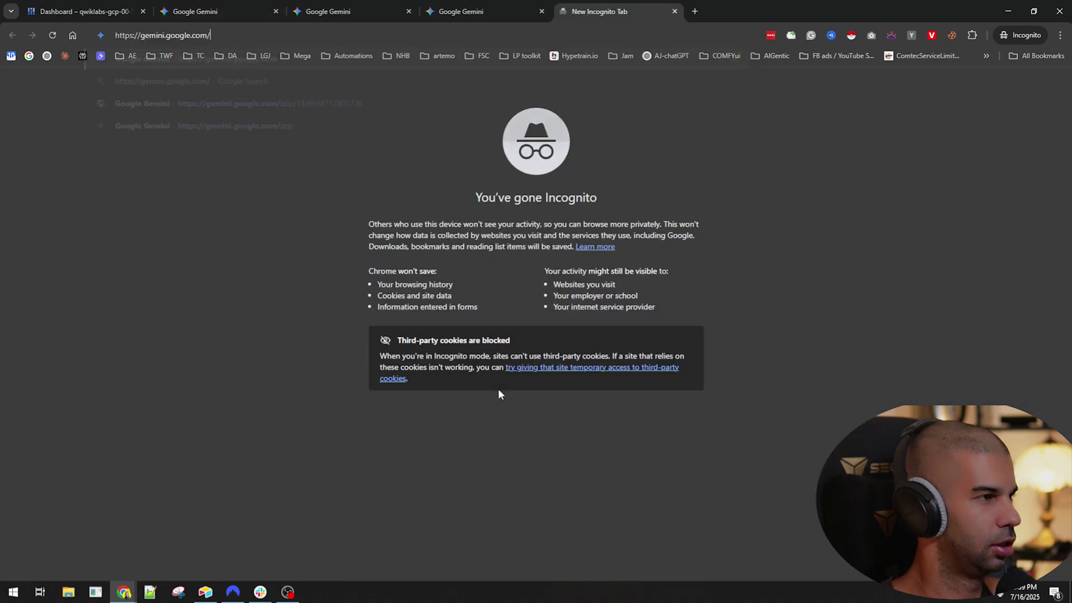
key(Return)
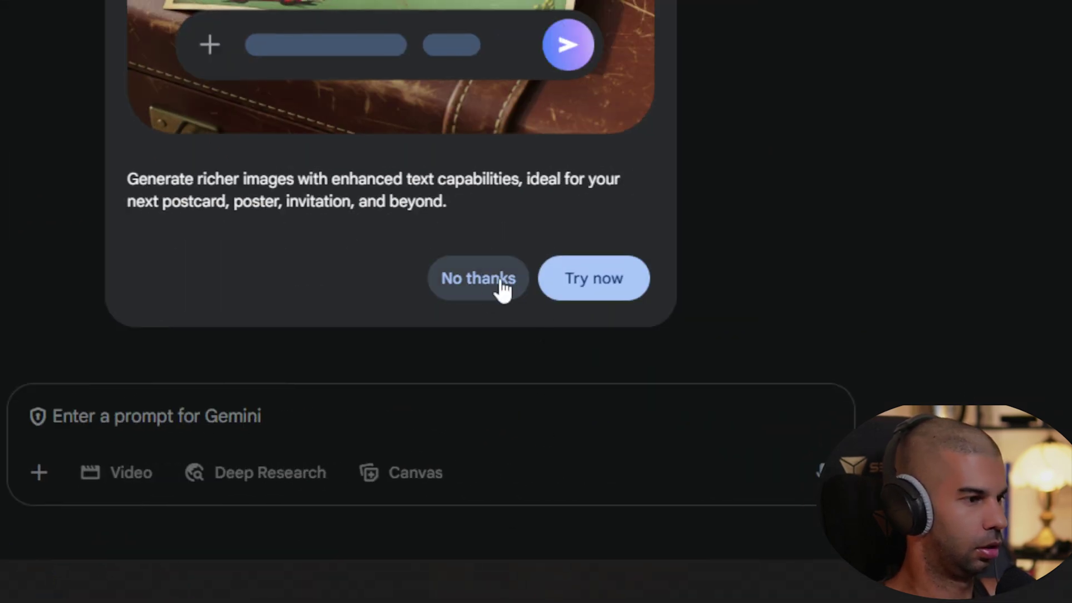
click(486, 281)
click(262, 491)
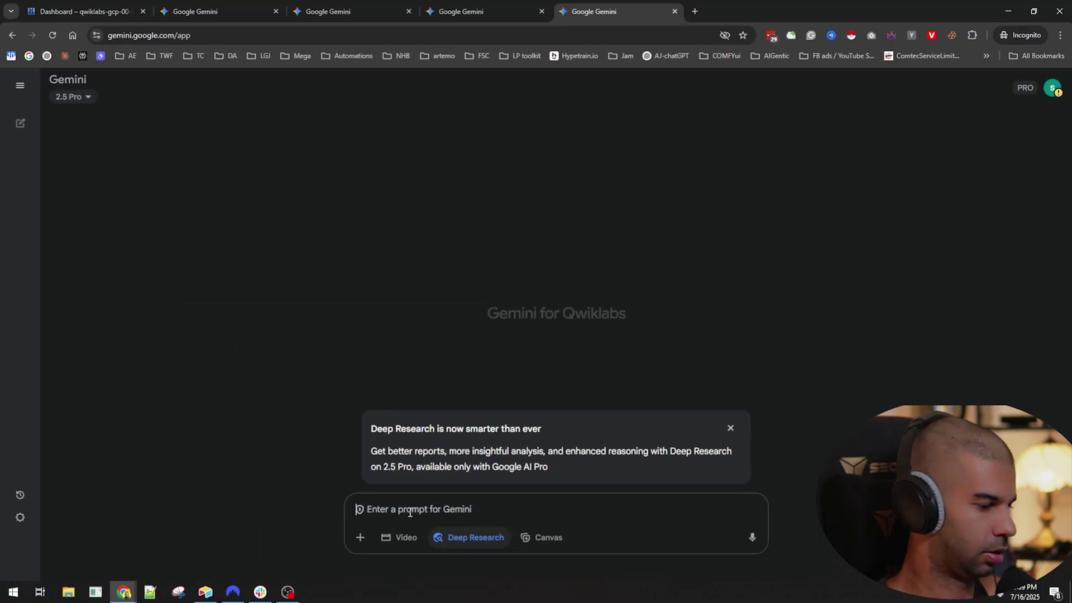
key(ctrl+v)
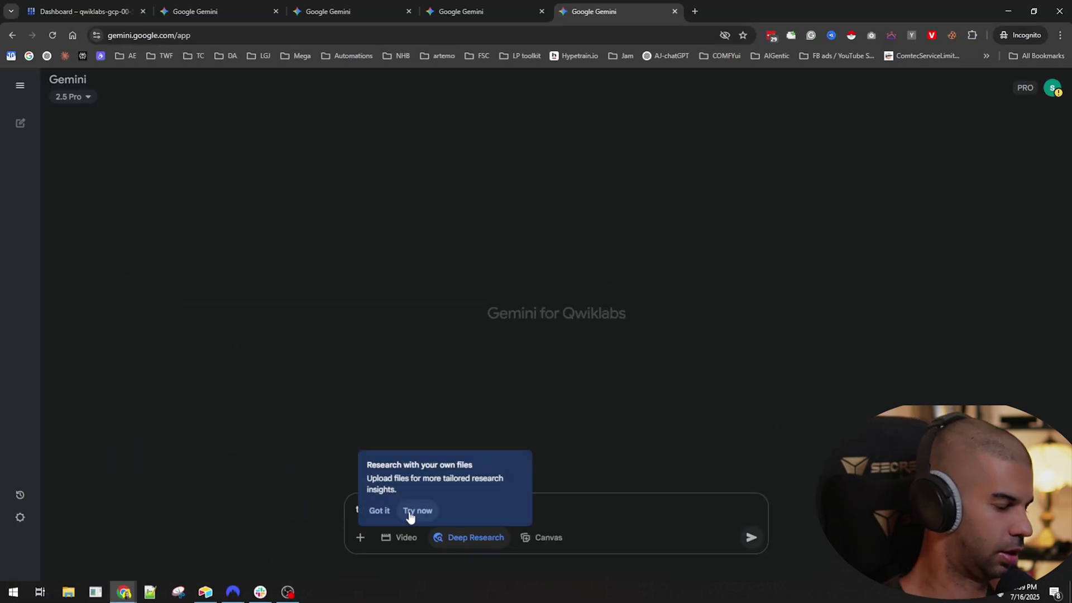
click(630, 515)
text(both)
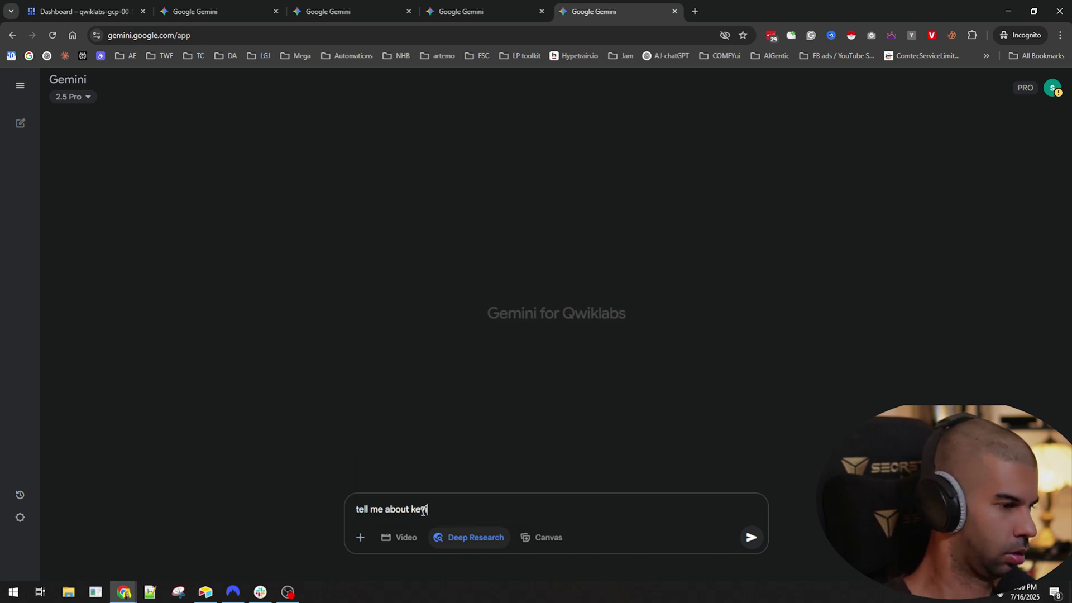
Step: Add Kevin's YouTube channel link to the research prompt and send it
key(ctrl+t)
text(youtube.com/@)
key(Delete)
text(kev)
key(ctrl+w)
key(shift+Return)
text(https://www.youtube.com/@kevfarr)
key(shift+Return)
text(his yout)
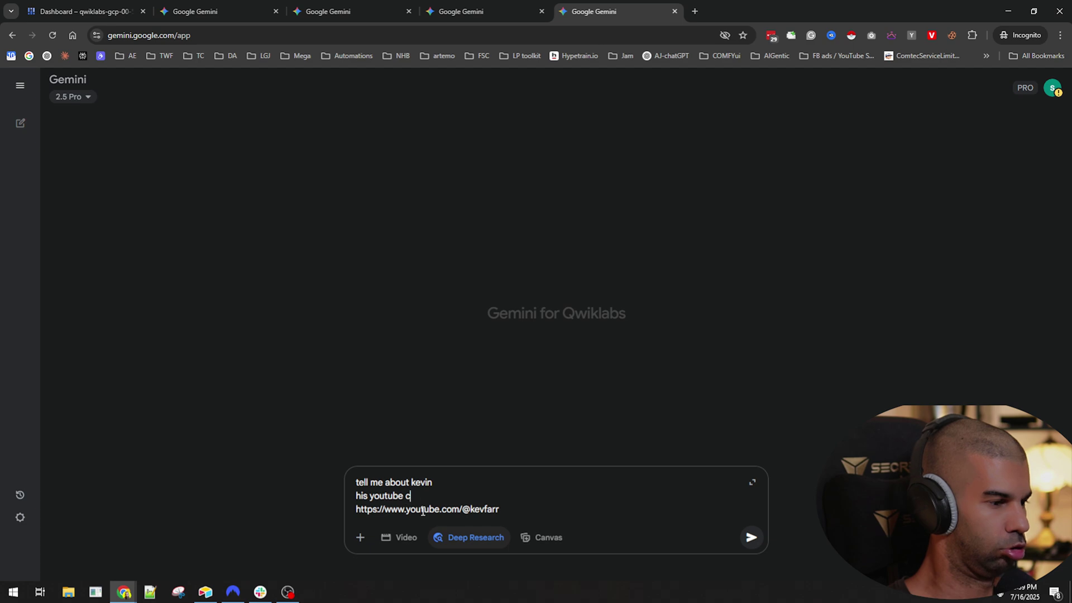
text(hannel is)
key(Return)
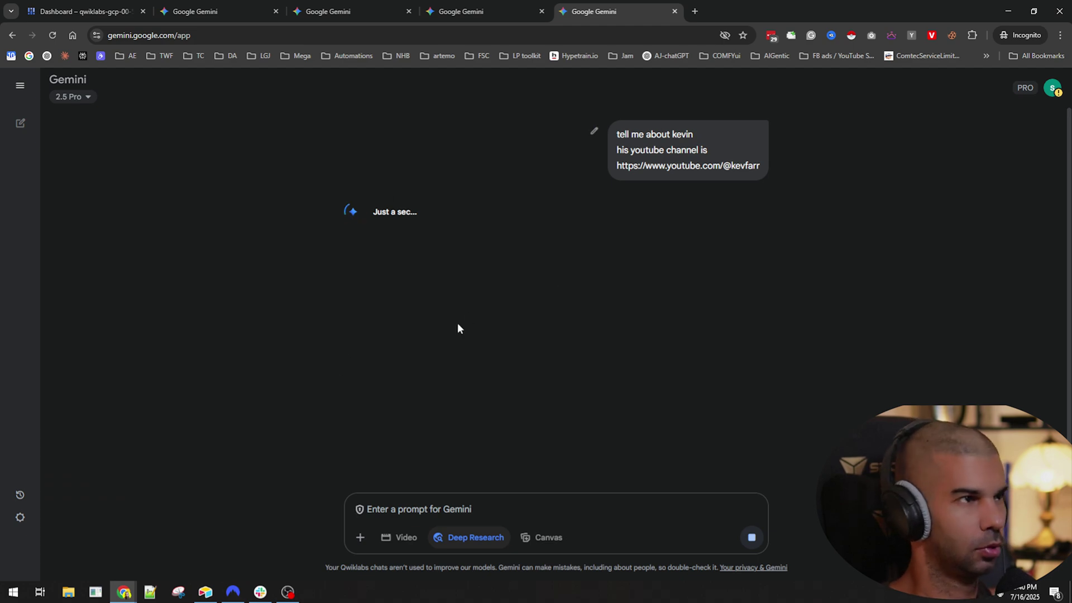
mouse_move(835, 11)
mouse_down()
mouse_move(836, 52)
mouse_move(643, 52)
mouse_up()
key(alt+Tab)
key(alt+Tab)
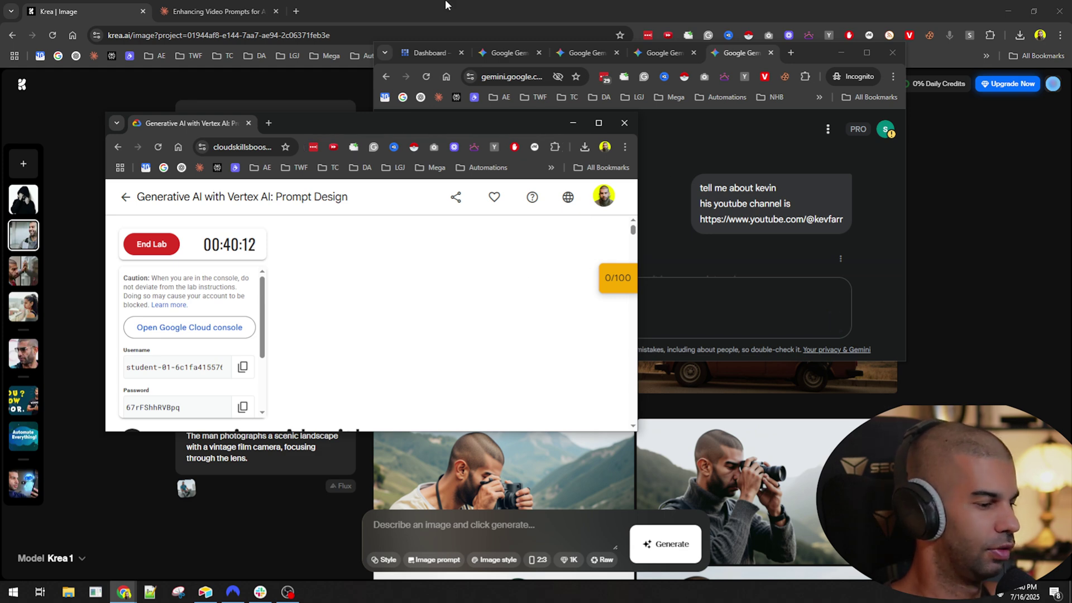
Step: Approve the Kevin Farr research plan, check the other chats, and return to the research
double_click(753, 64)
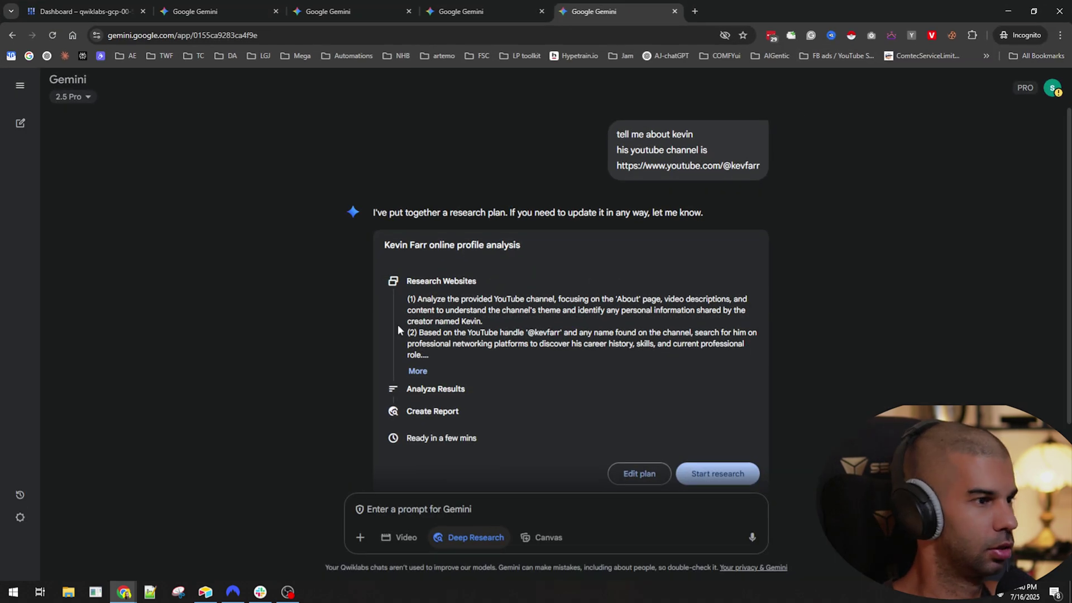
scroll(383, 214, down, 2)
click(712, 392)
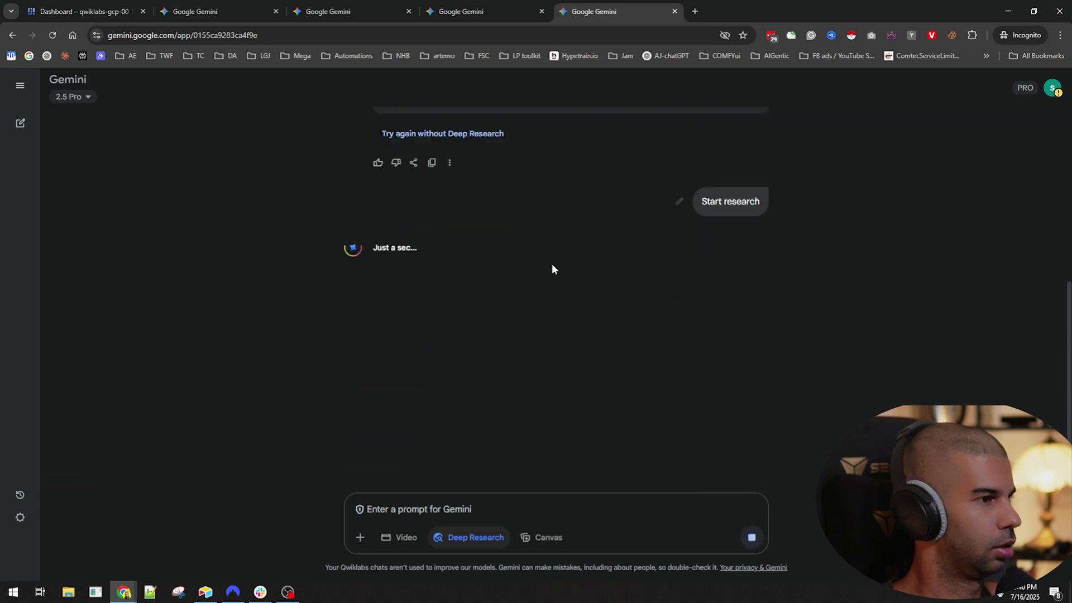
click(476, 17)
click(238, 8)
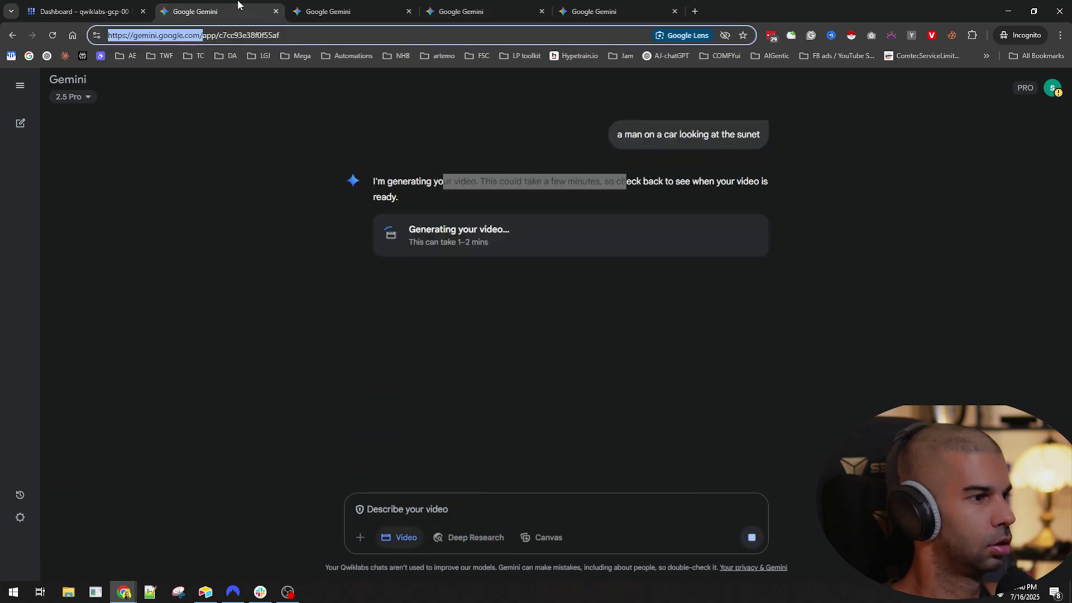
click(531, 341)
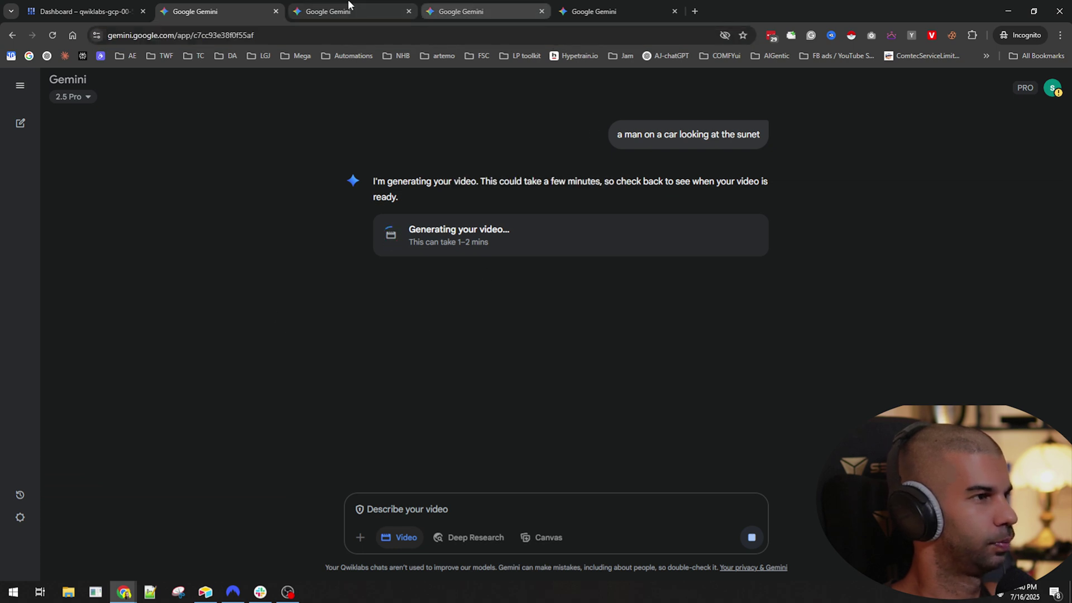
click(603, 7)
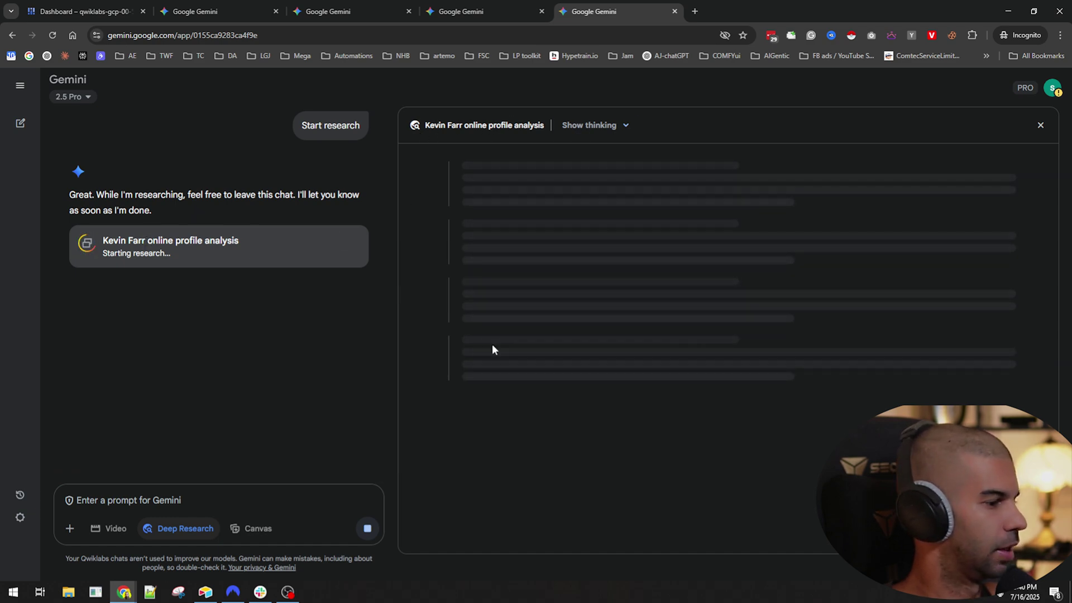
Step: Start a new chat in the meaning-of-life tab and dismiss the Imagen 4 promotion
click(463, 8)
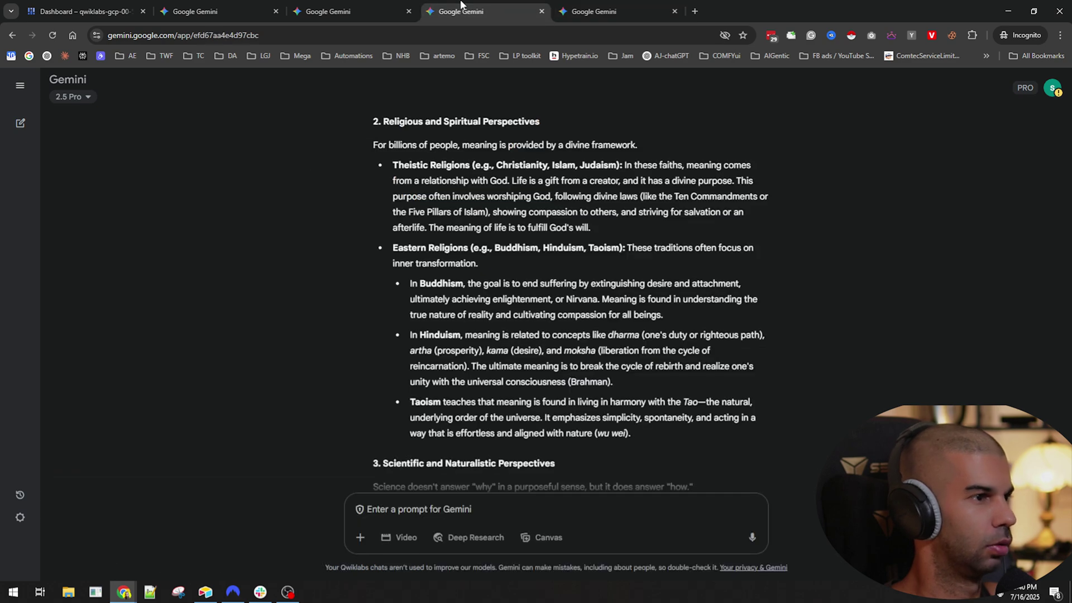
scroll(359, 216, down, 4)
scroll(485, 466, down, 2)
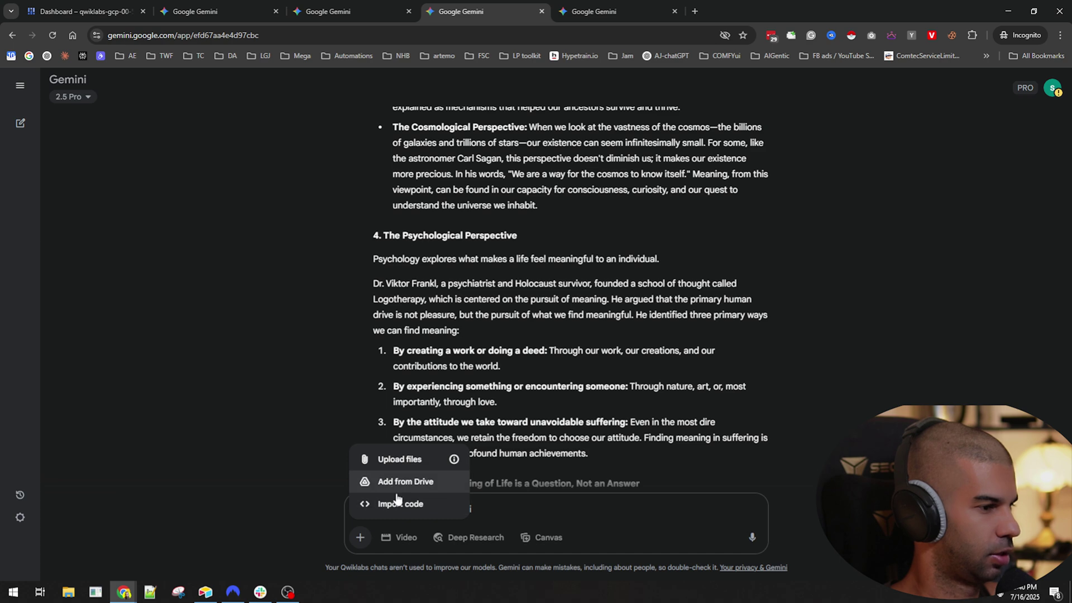
click(398, 538)
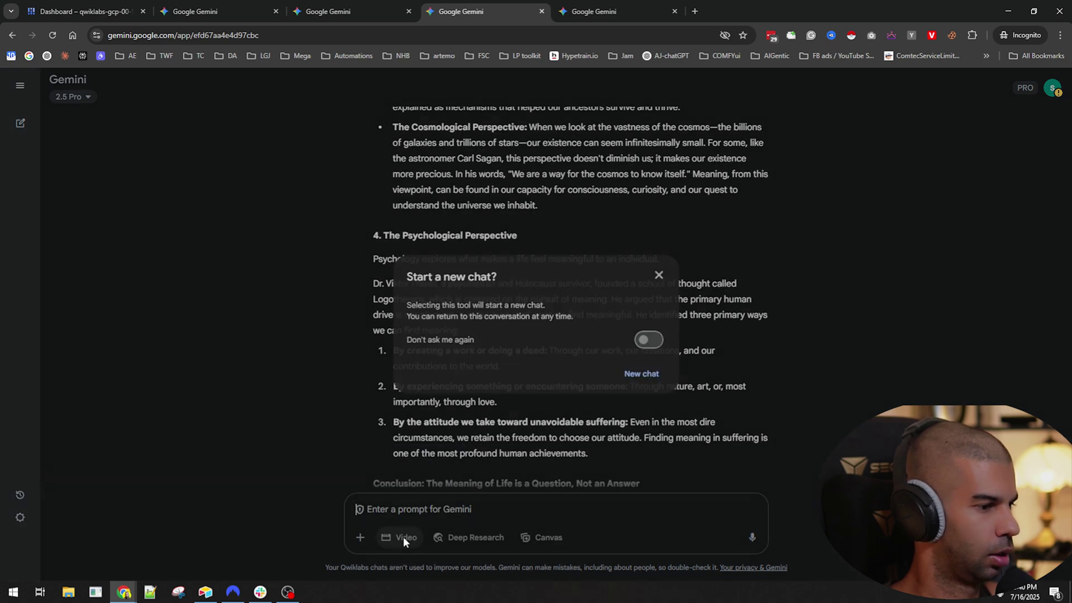
click(629, 377)
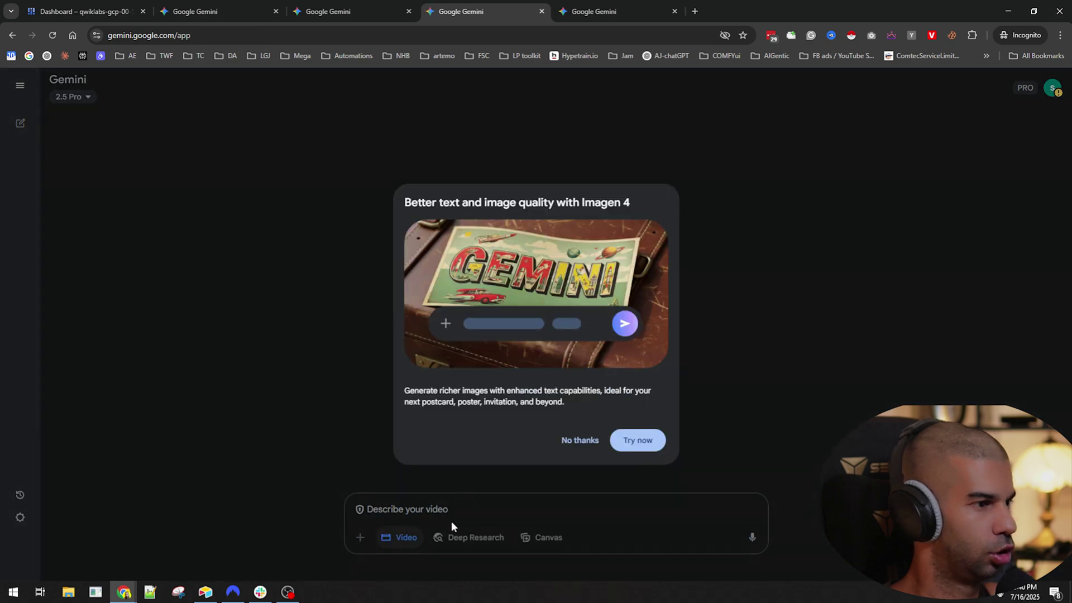
click(580, 440)
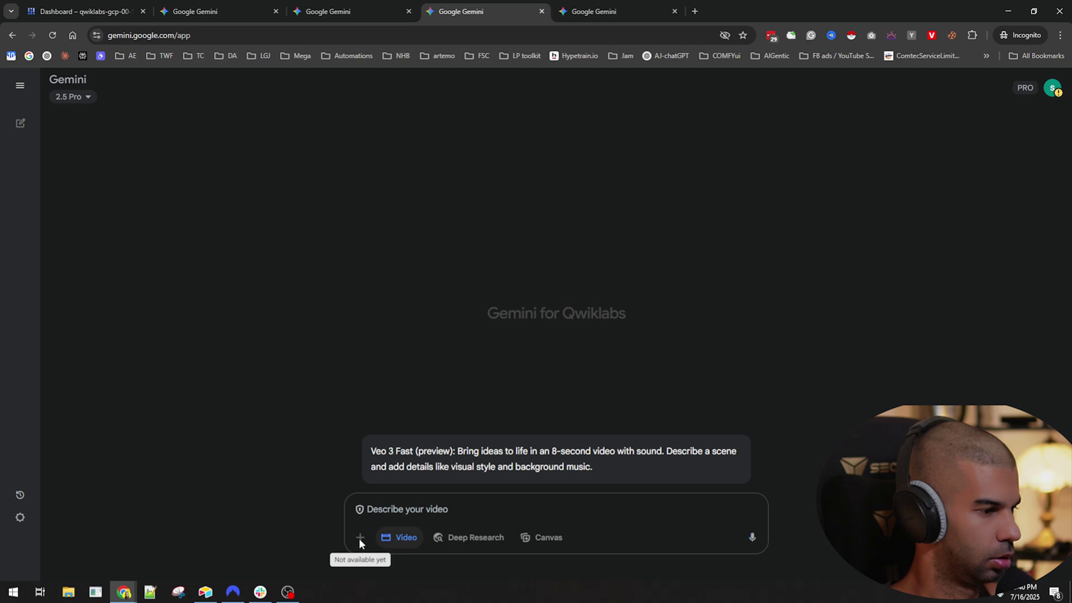
click(394, 540)
click(361, 537)
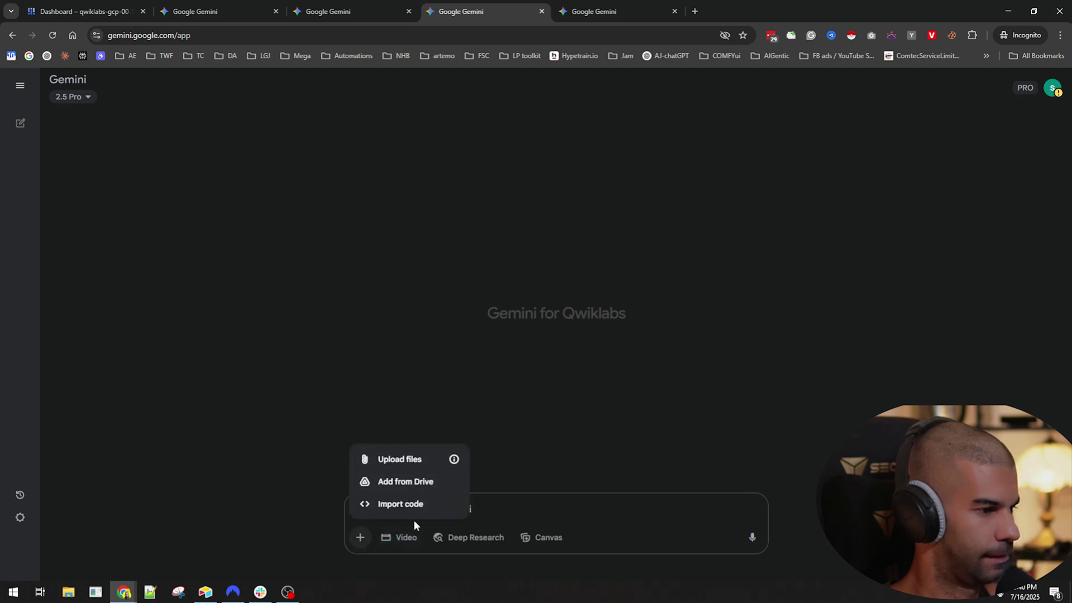
click(278, 425)
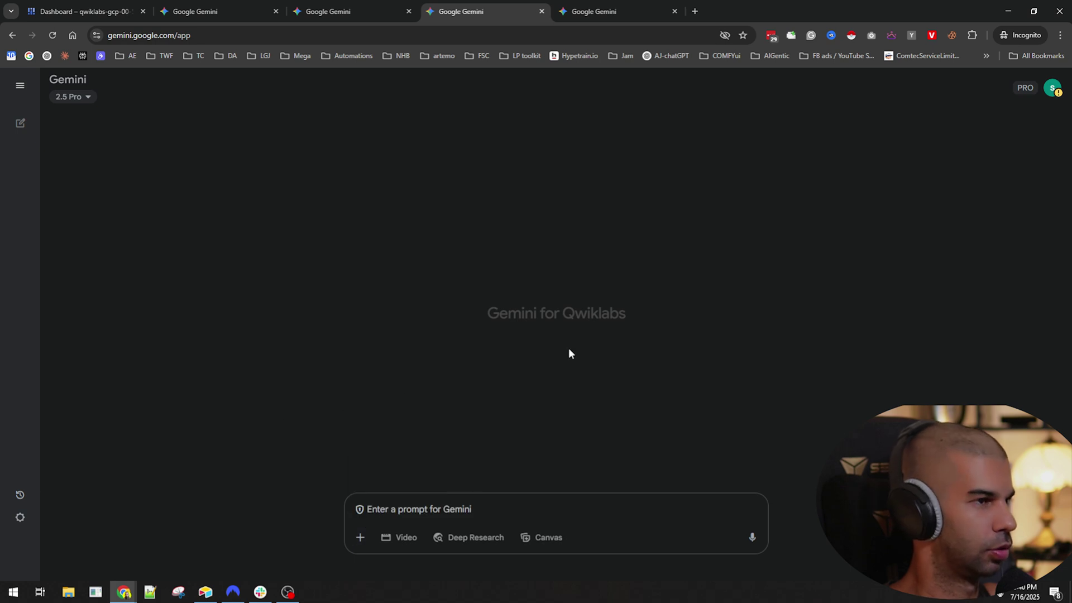
click(617, 12)
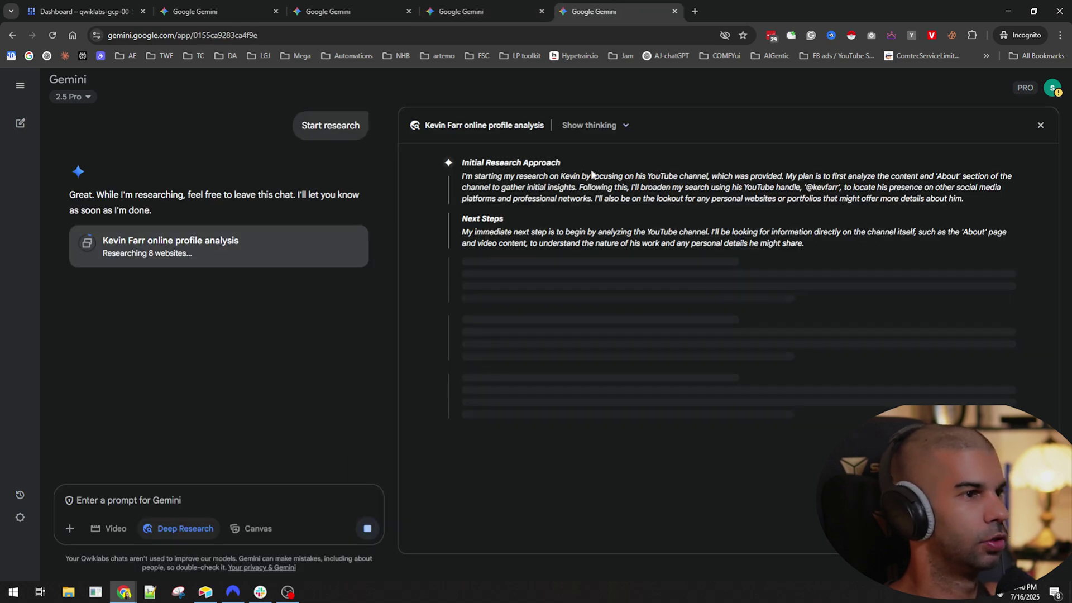
Step: Check the first video's generating status message in its chat
click(256, 5)
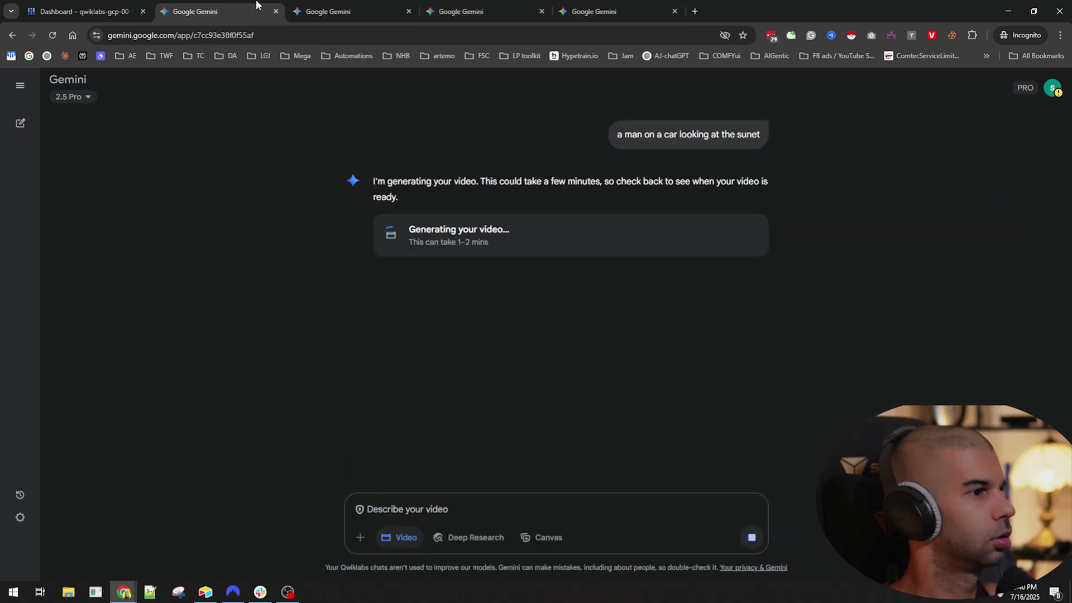
drag(404, 225, 509, 286)
click(424, 405)
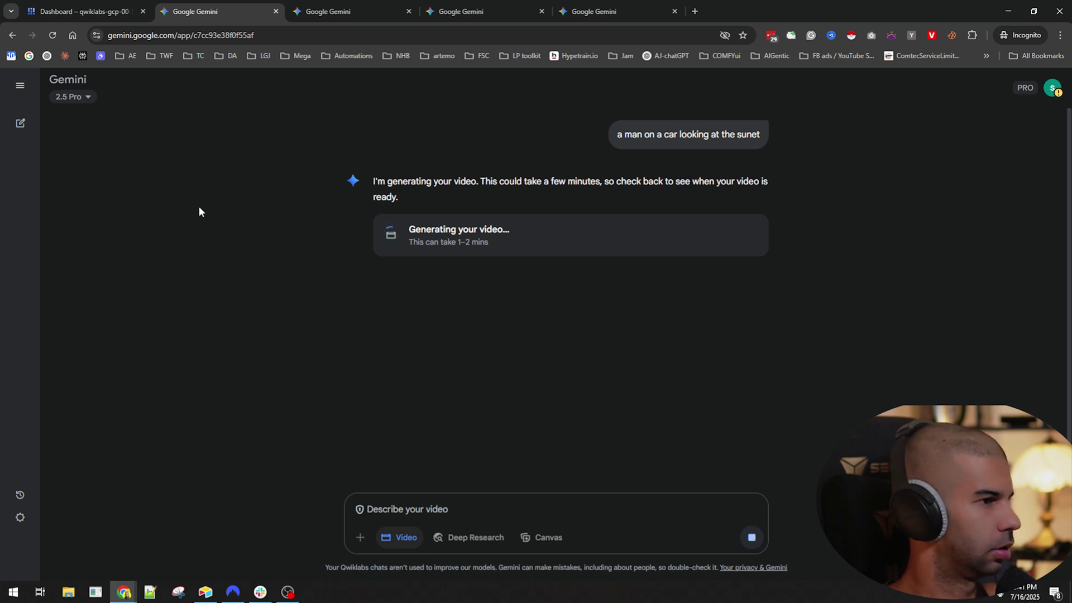
drag(407, 228, 508, 255)
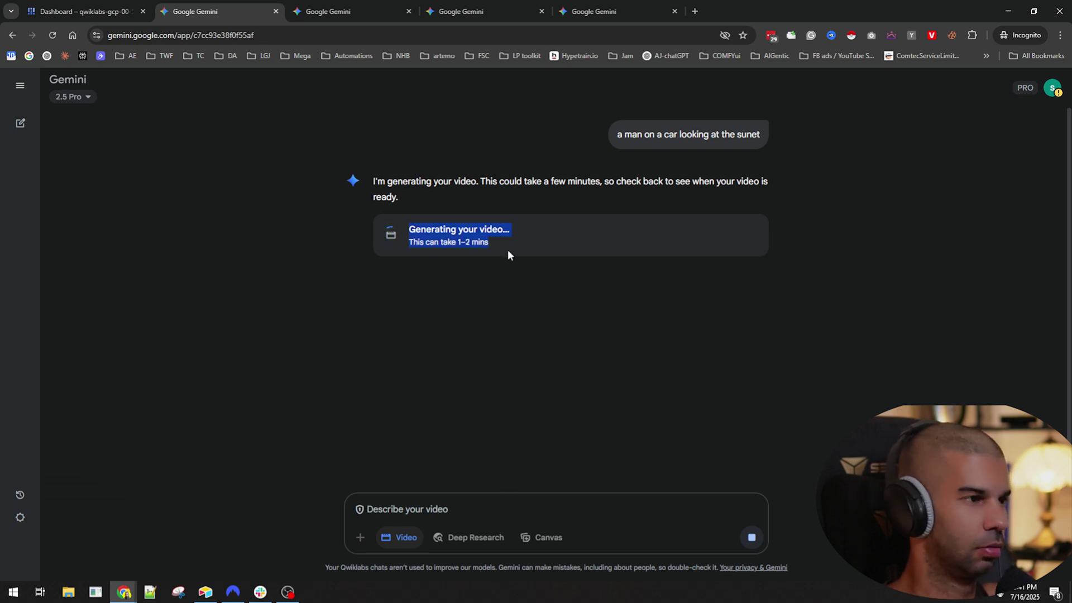
click(531, 251)
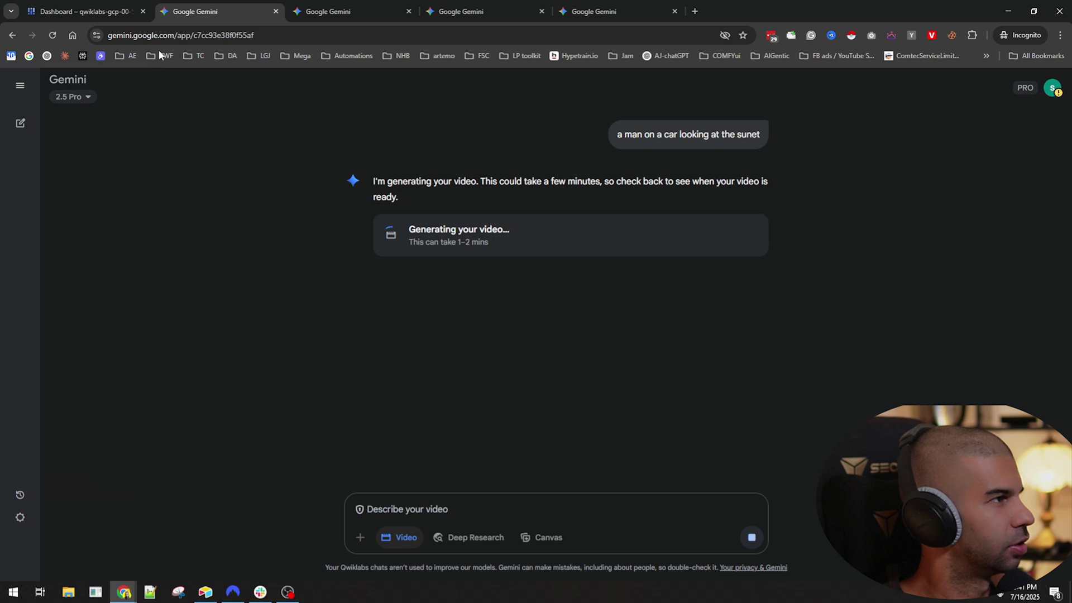
Step: Copy the Gemini chat address into a new tab to load a fresh chat
drag(108, 36, 176, 35)
key(ctrl+c)
key(ctrl+t)
key(ctrl+v)
key(Return)
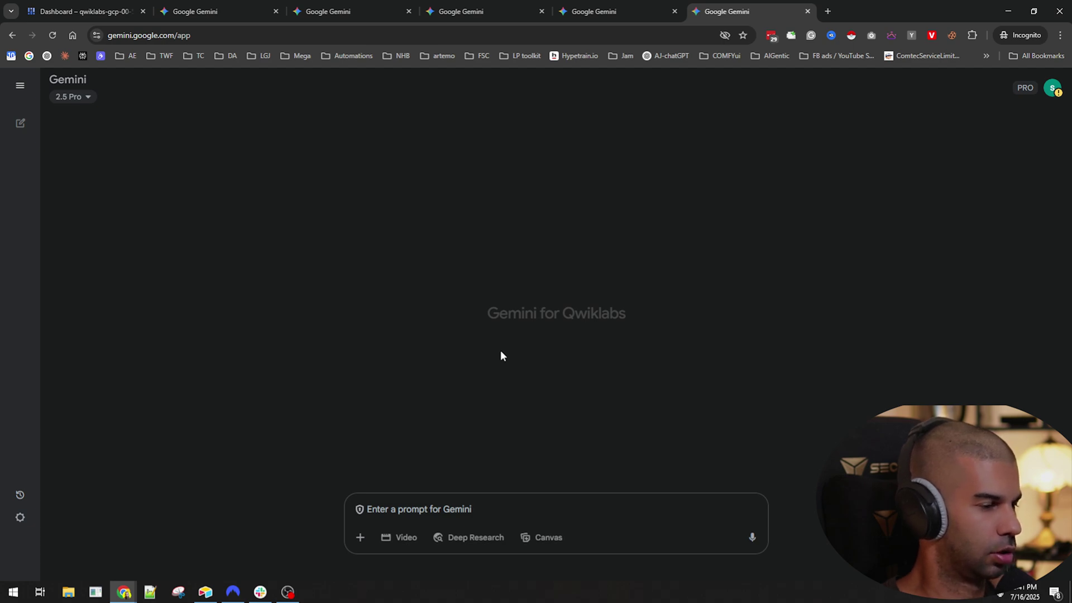
text(a man on top of a car, looking around during sunset.)
Step: Send the man-on-a-car-at-sunset prompt in Video mode, then return to the finished first video
click(406, 538)
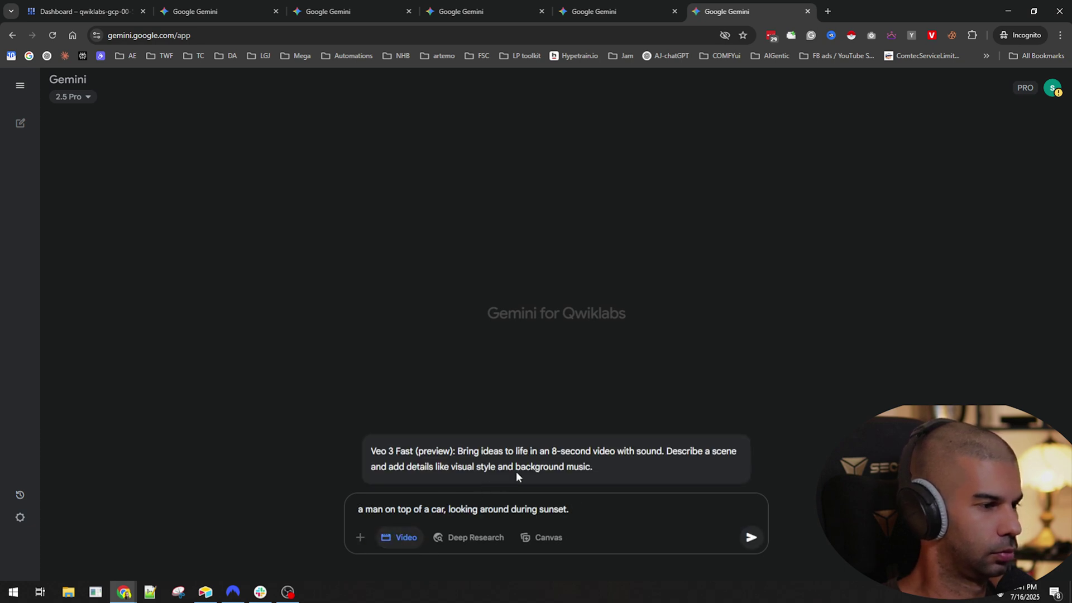
click(752, 539)
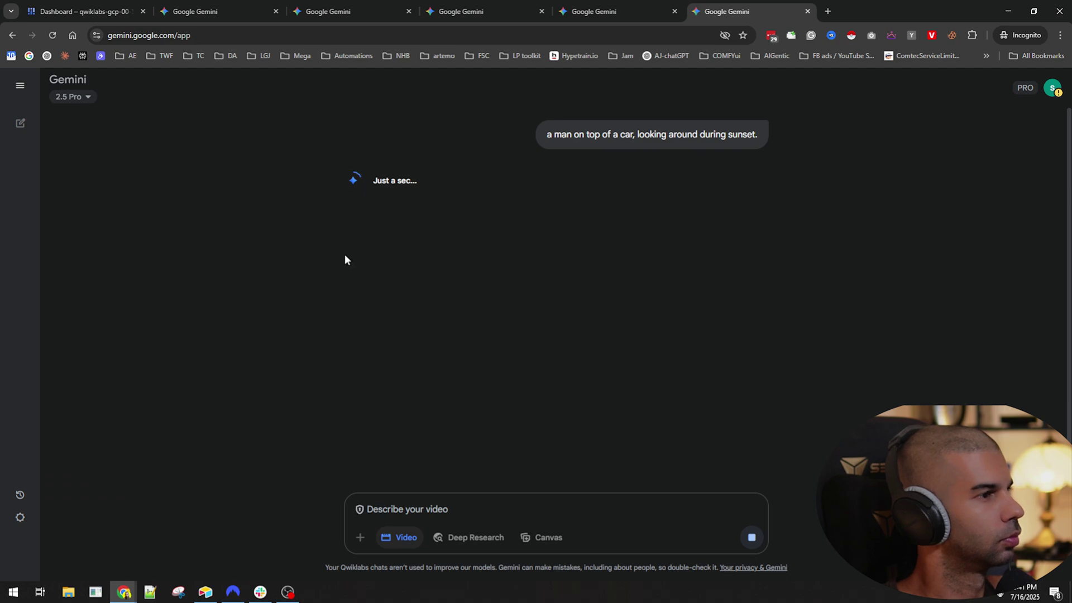
click(227, 11)
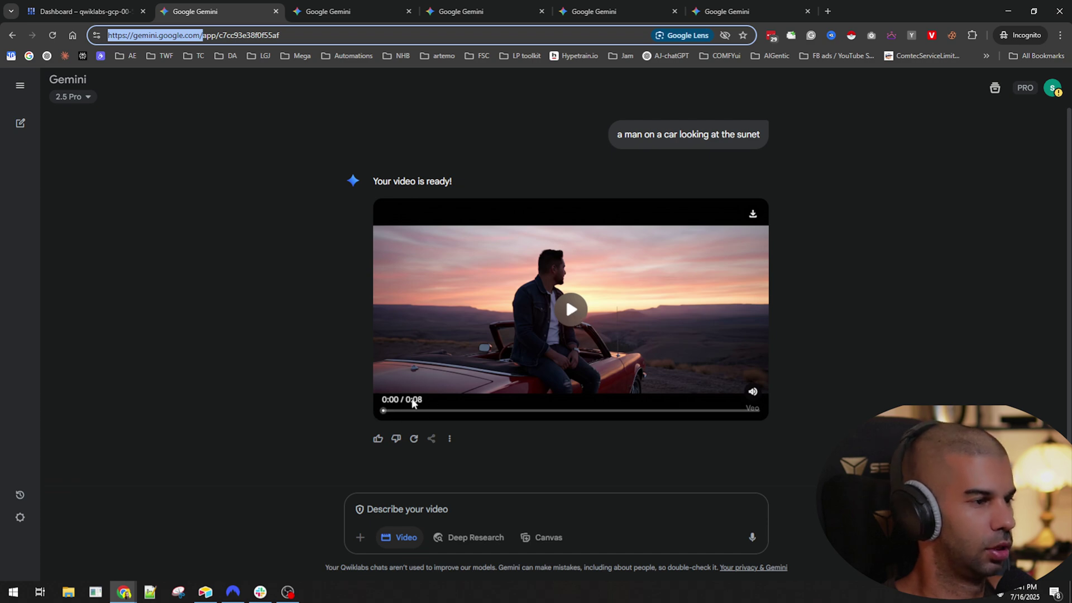
click(573, 308)
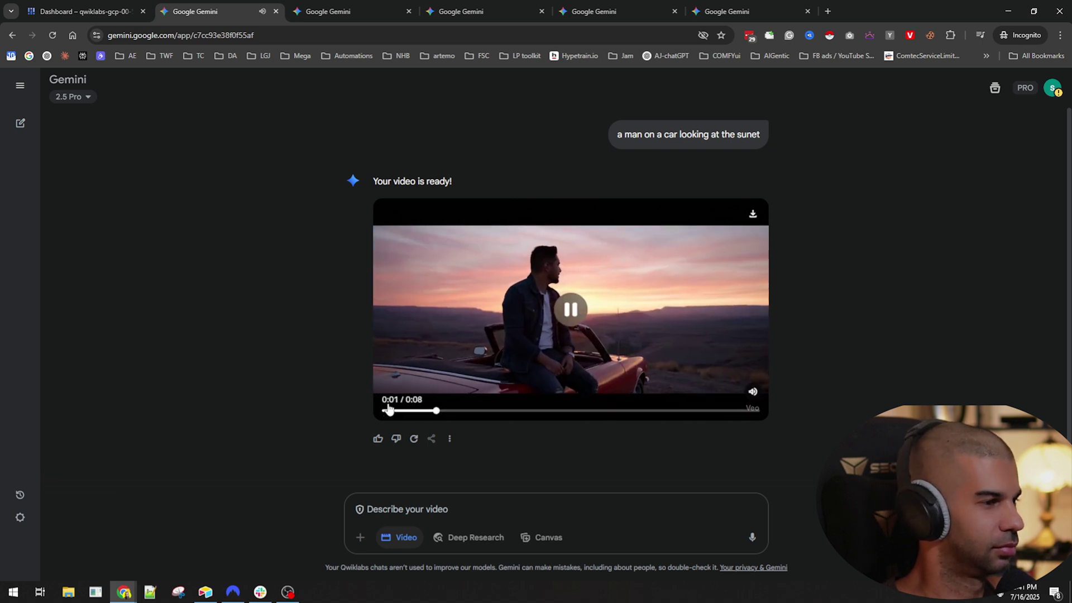
click(519, 346)
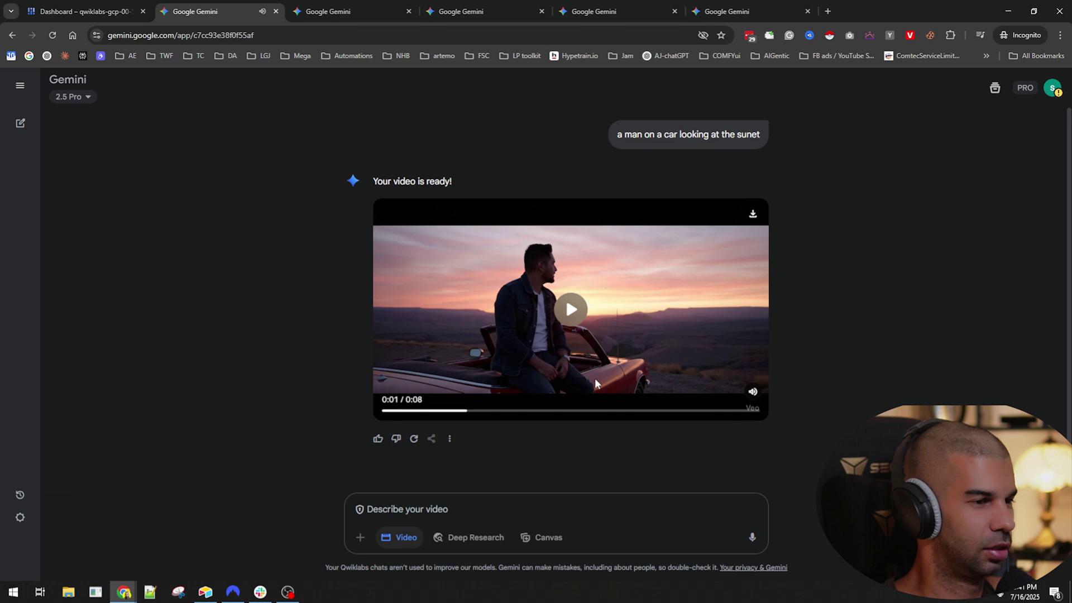
drag(623, 121, 772, 131)
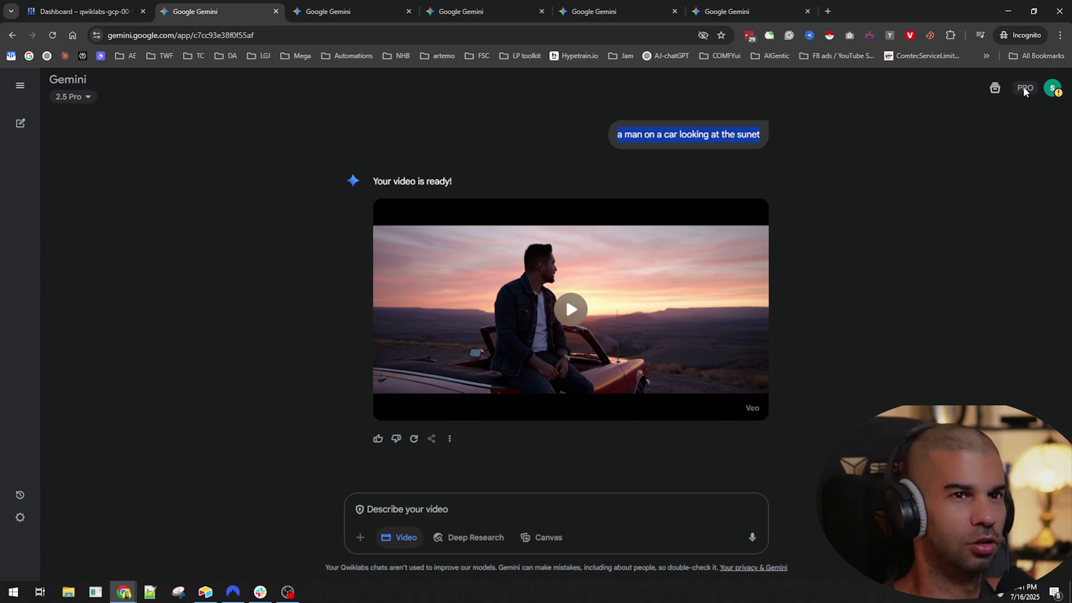
click(737, 12)
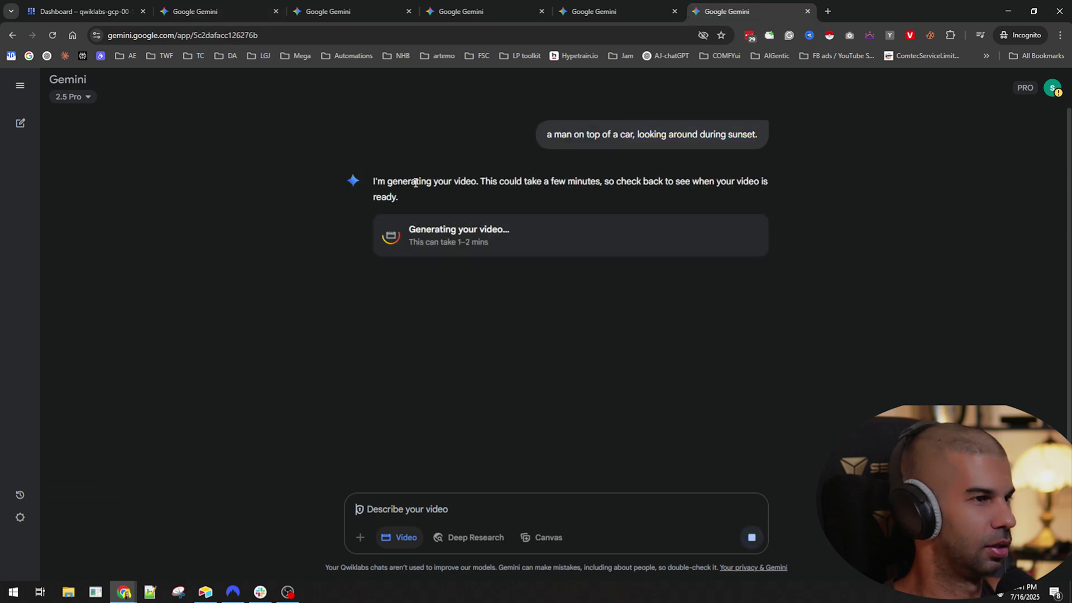
drag(415, 183, 679, 200)
click(598, 11)
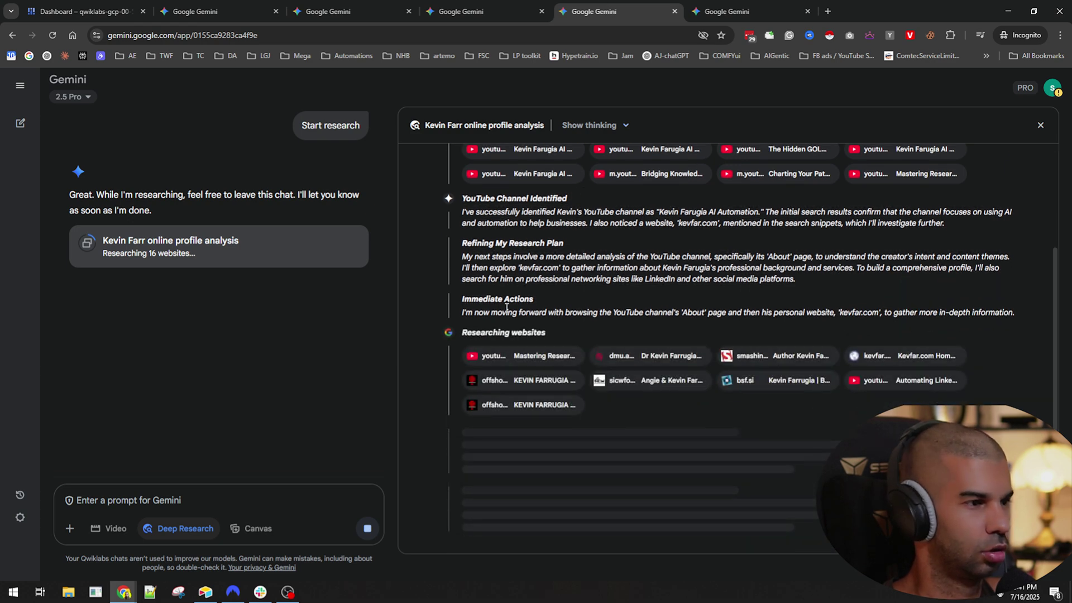
drag(462, 312, 546, 311)
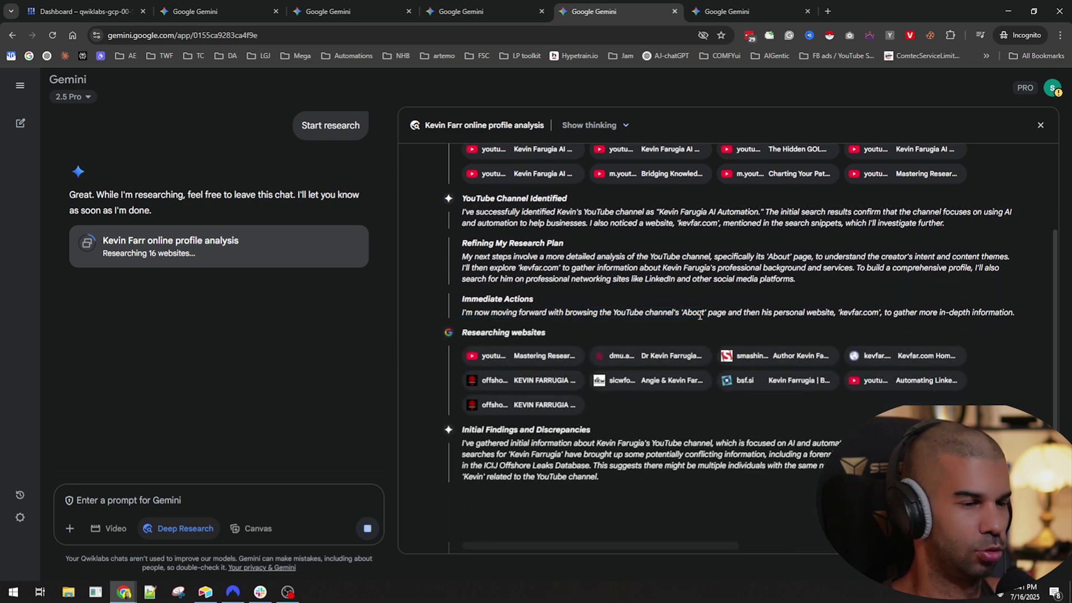
drag(647, 312, 839, 312)
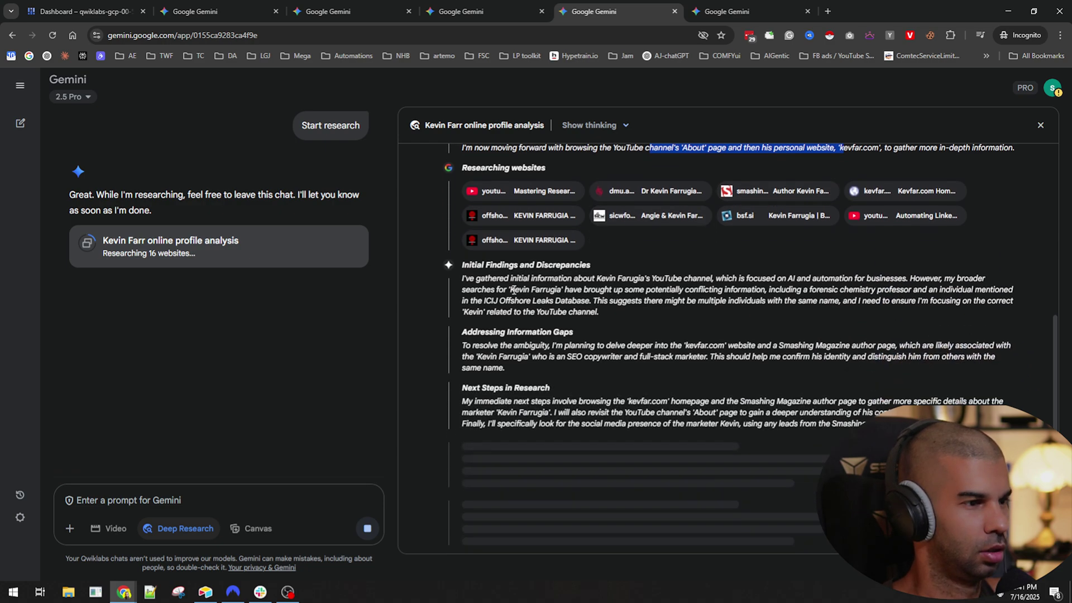
drag(497, 275, 691, 286)
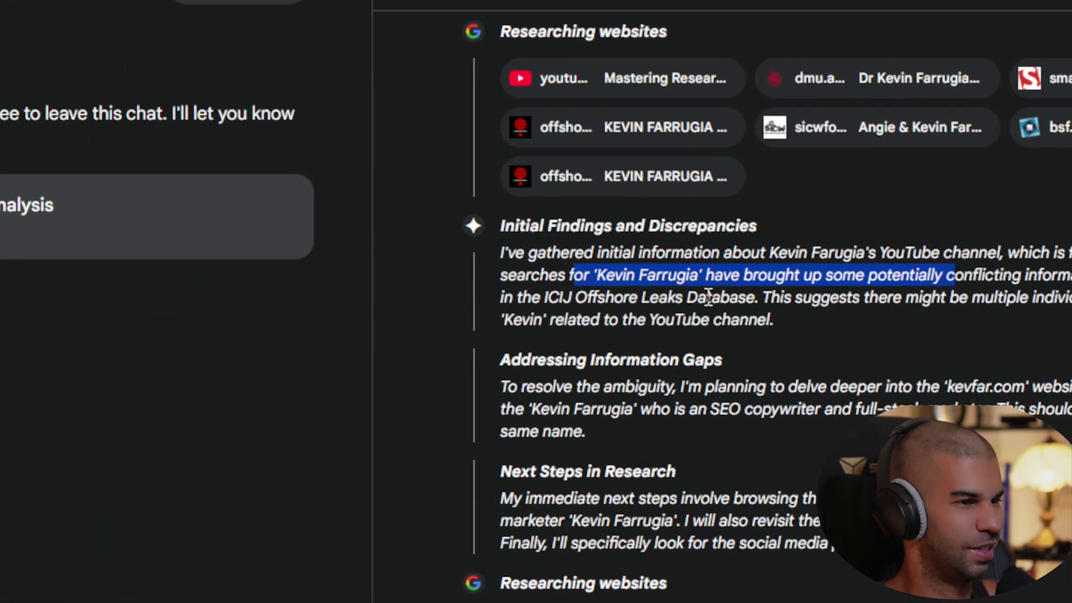
scroll(708, 297, down, 1)
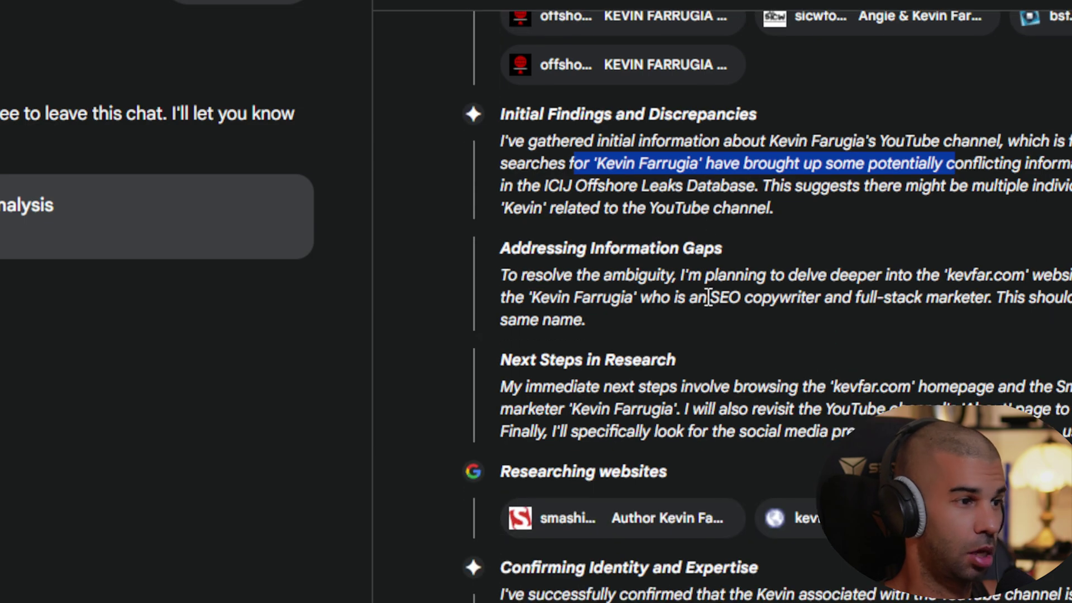
scroll(712, 299, down, 3)
scroll(577, 299, up, 3)
mouse_move(527, 299)
mouse_down()
mouse_move(766, 277)
mouse_move(897, 299)
mouse_up()
scroll(701, 232, down, 3)
scroll(558, 267, down, 1)
drag(536, 232, 780, 448)
scroll(783, 377, down, 1)
drag(783, 377, 708, 423)
scroll(637, 219, down, 1)
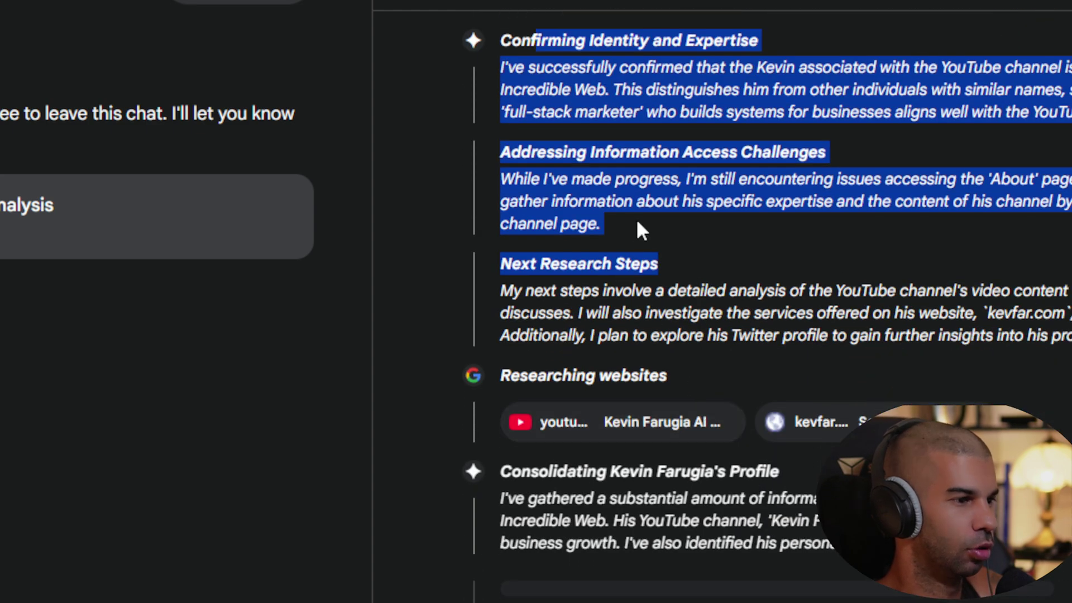
scroll(636, 219, down, 1)
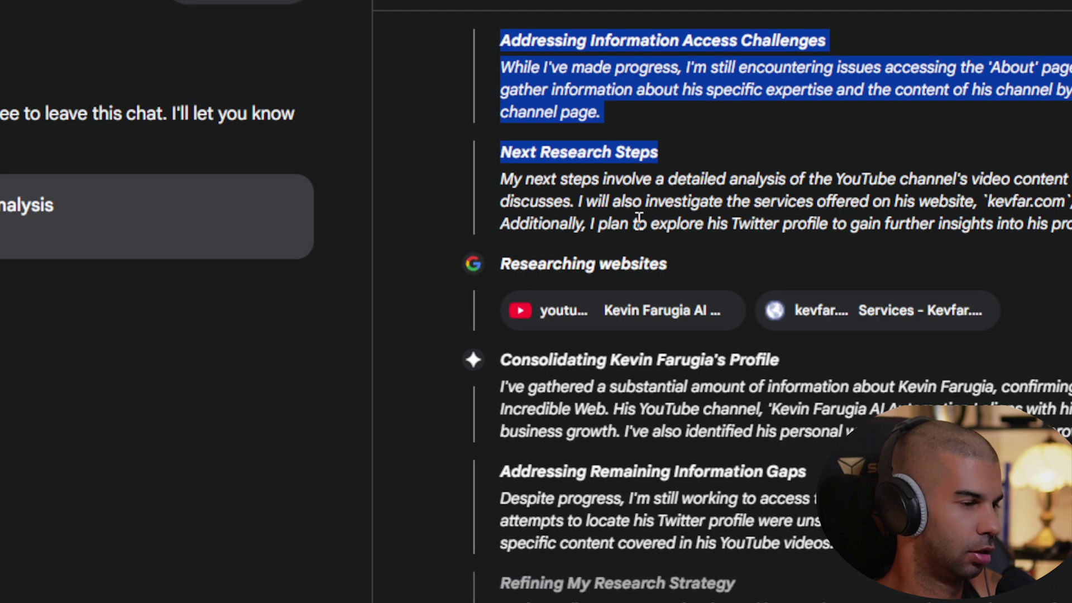
scroll(863, 368, down, 1)
scroll(960, 358, down, 3)
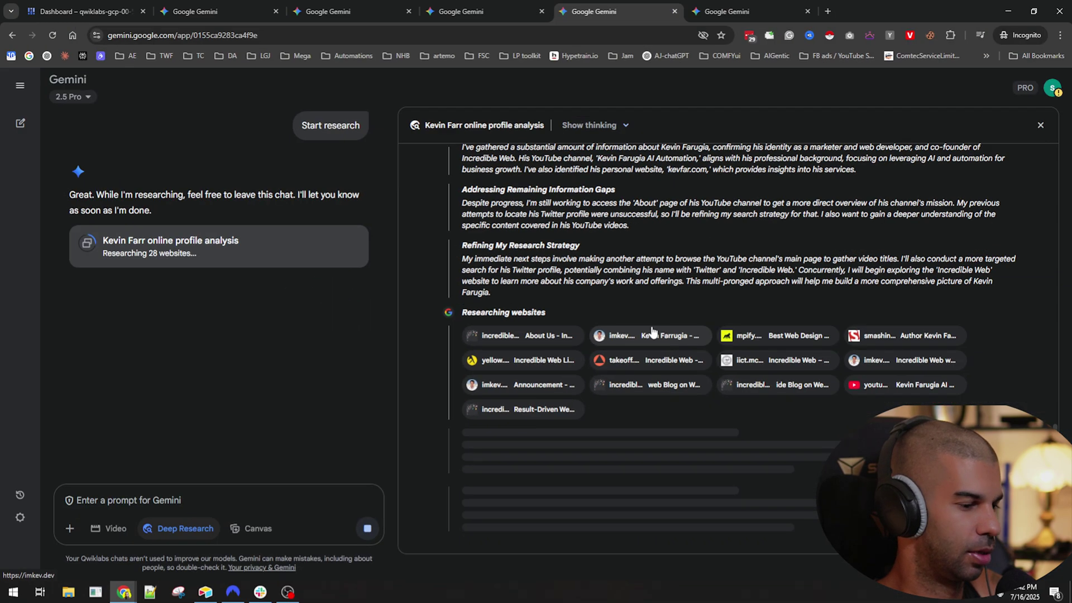
scroll(624, 274, up, 5)
scroll(624, 275, down, 5)
Step: Review the earth image, both video chats and the research, then go to the Cloud dashboard
click(467, 8)
click(384, 8)
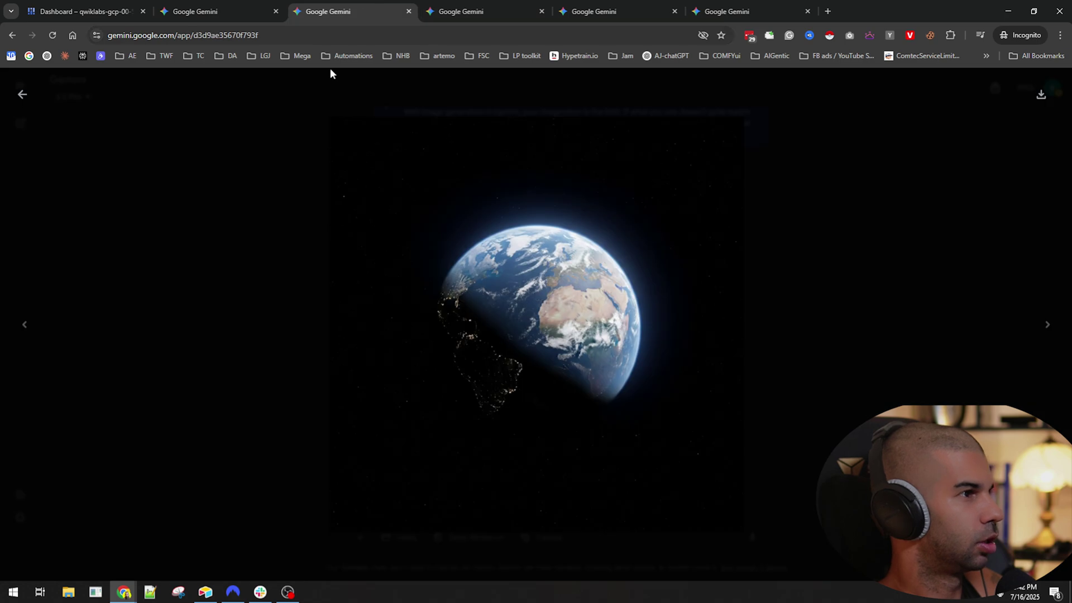
click(209, 9)
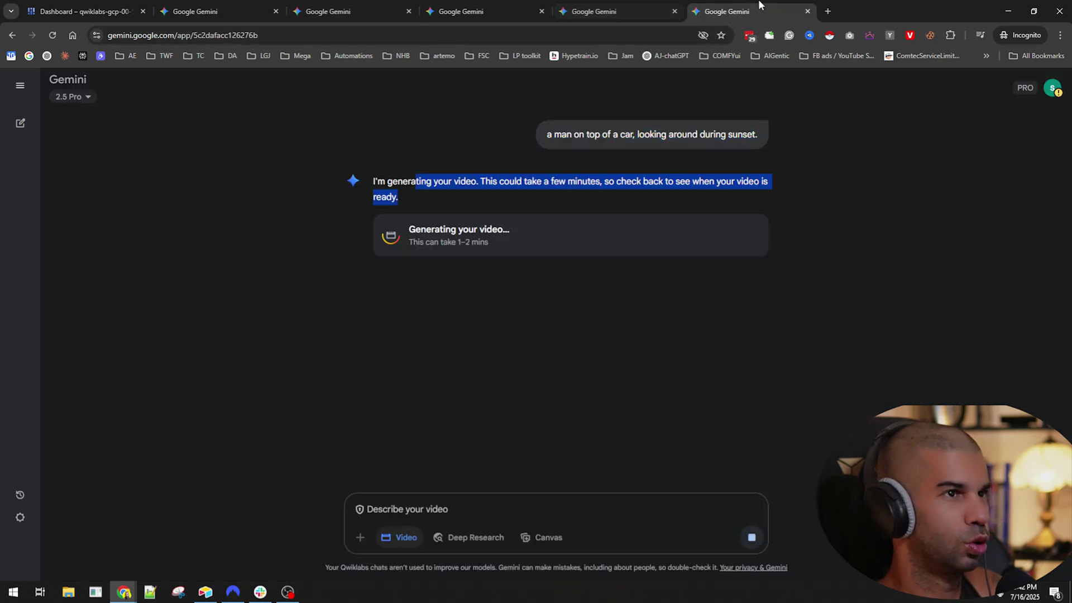
click(738, 11)
click(628, 10)
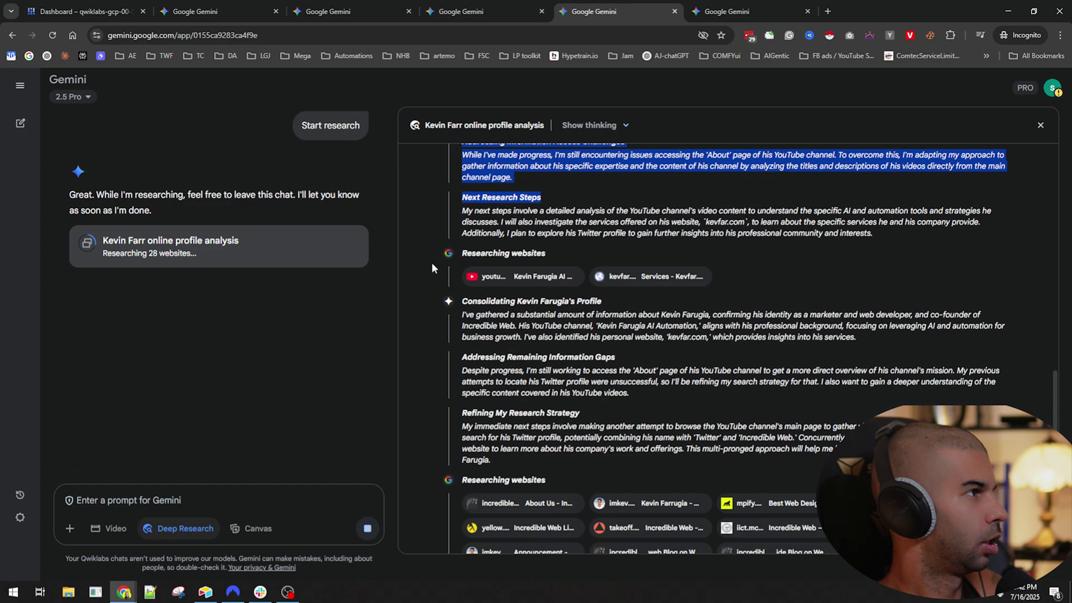
click(111, 9)
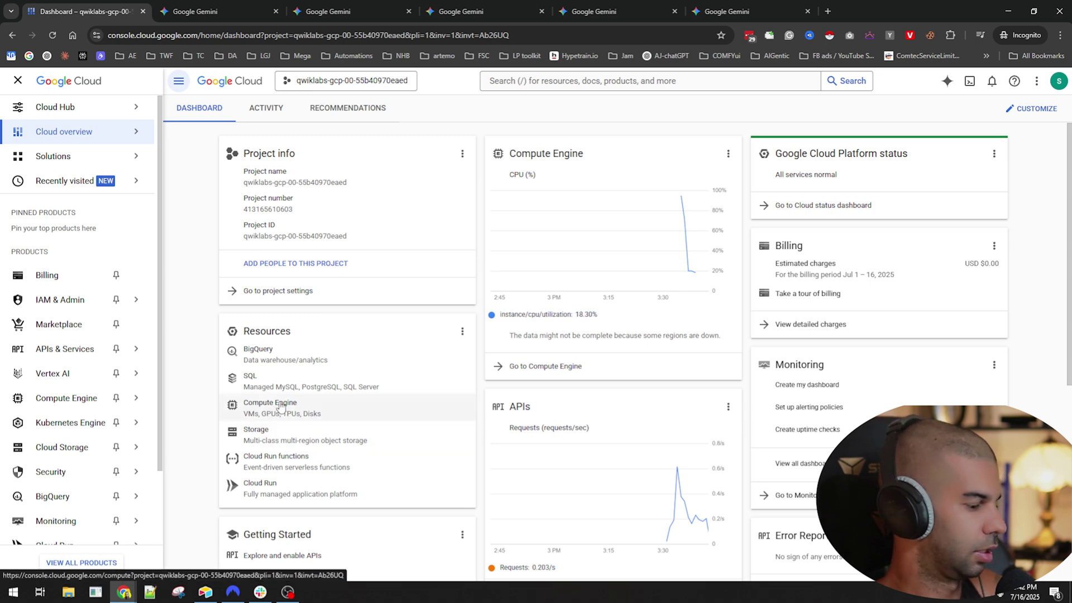
Step: Bring the Prompt Design lab window forward and click the NordVPN taskbar icon
key(alt+Tab)
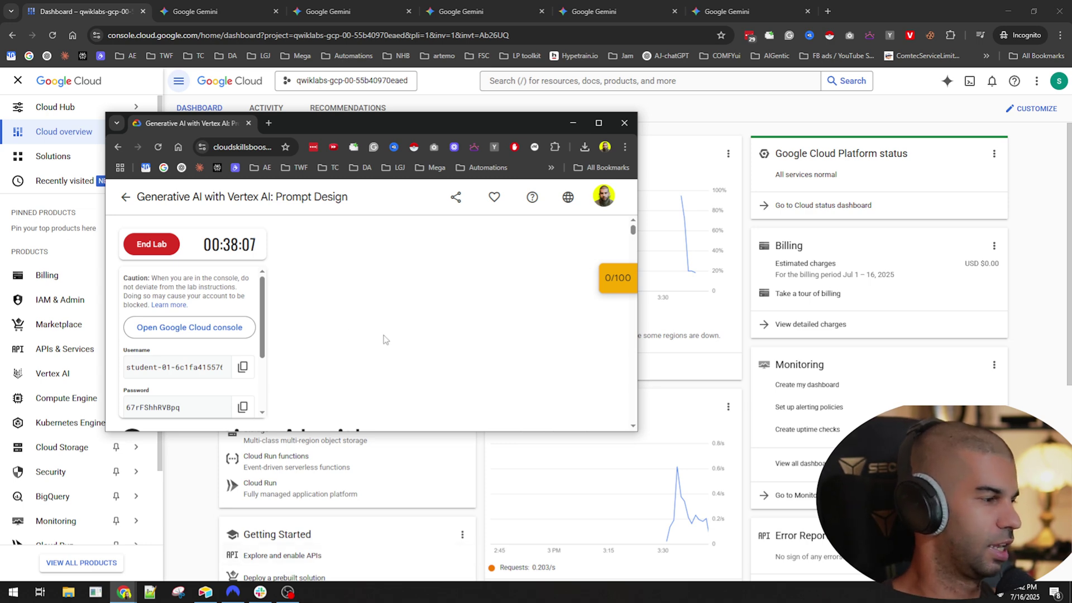
click(234, 592)
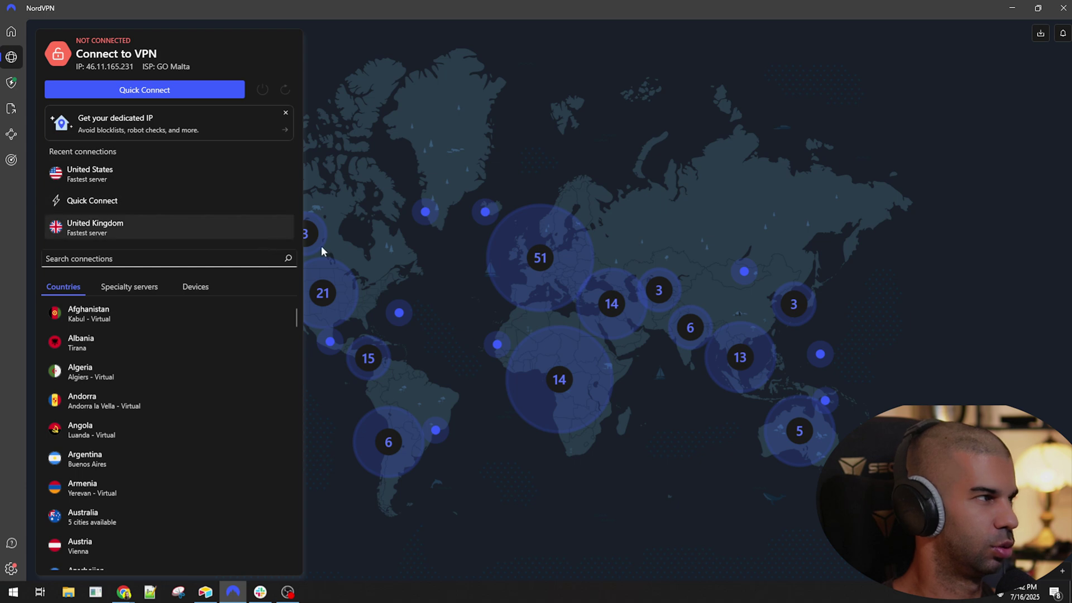
click(1012, 8)
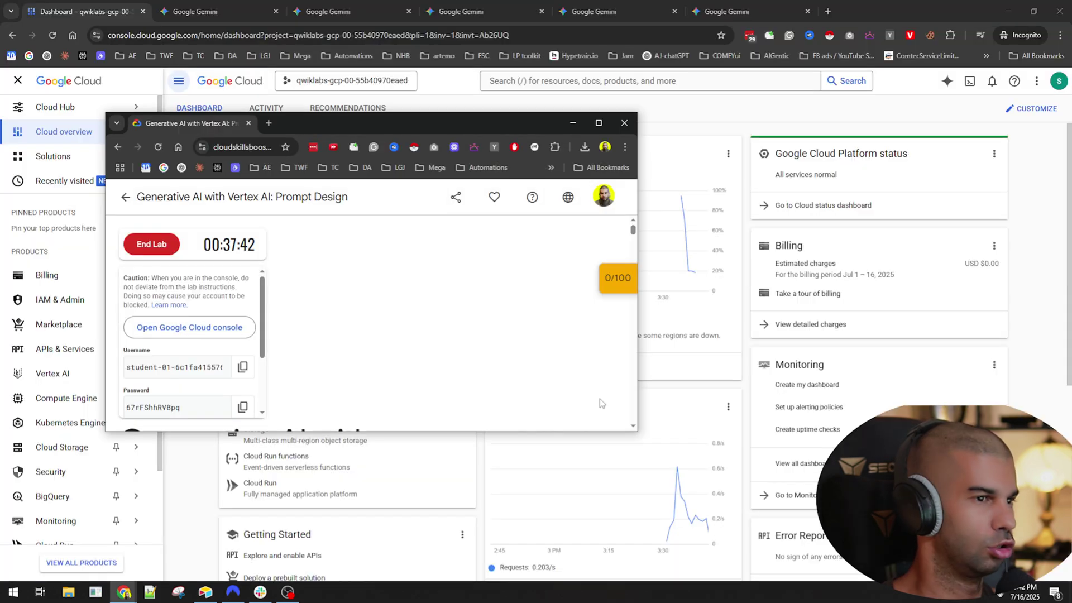